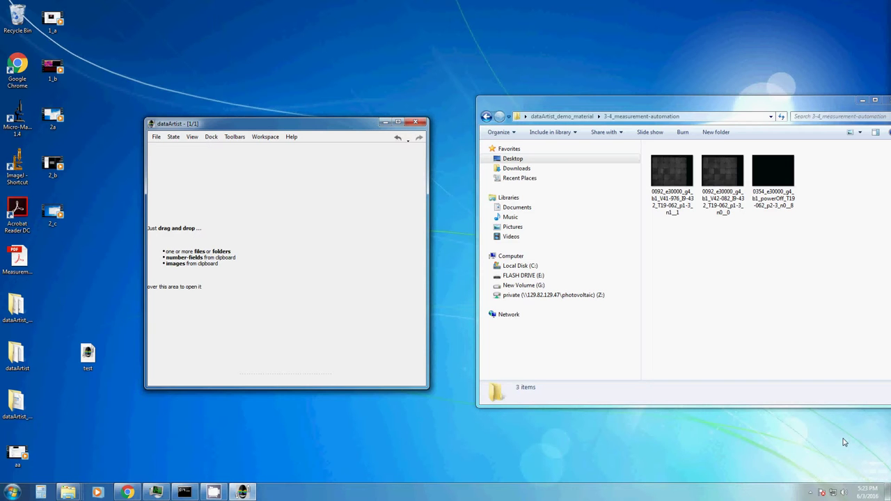
Step: Import the three EL TIF images from the measurement-automation folder together as one stack
drag(824, 245, 370, 230)
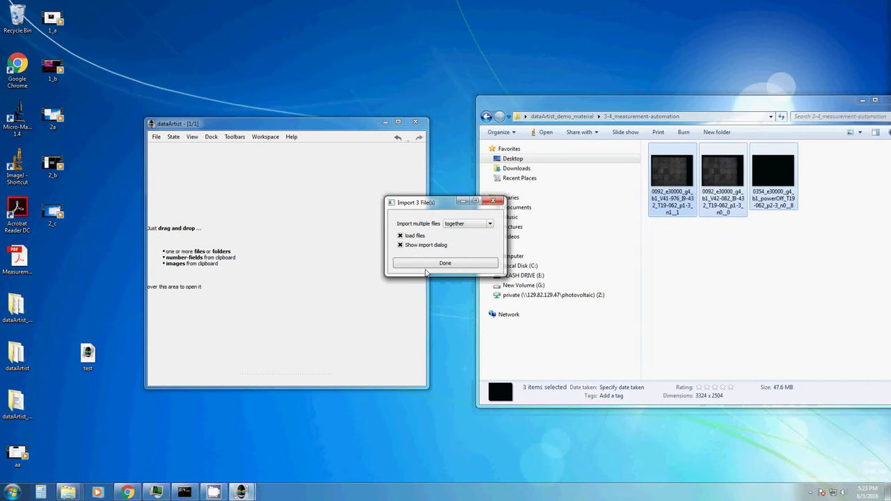
click(437, 264)
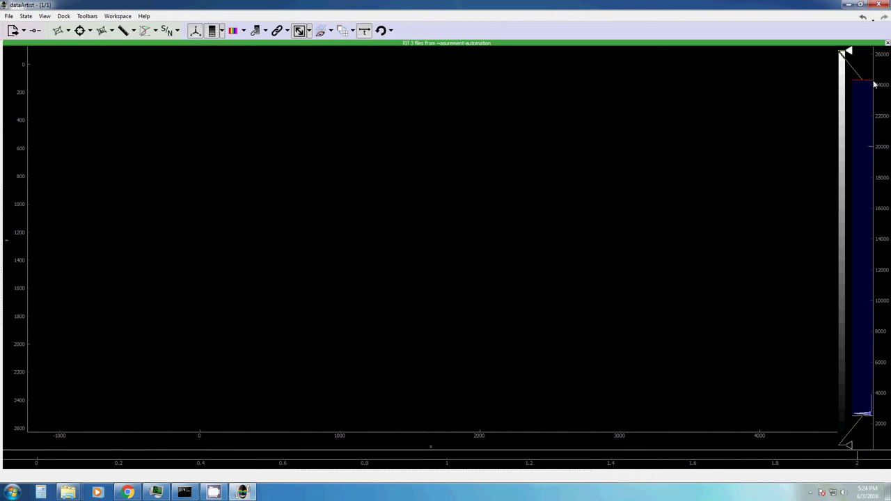
Step: Adjust histogram levels while browsing the EL, dark background and noise frames, ending on the module image
drag(874, 84, 868, 395)
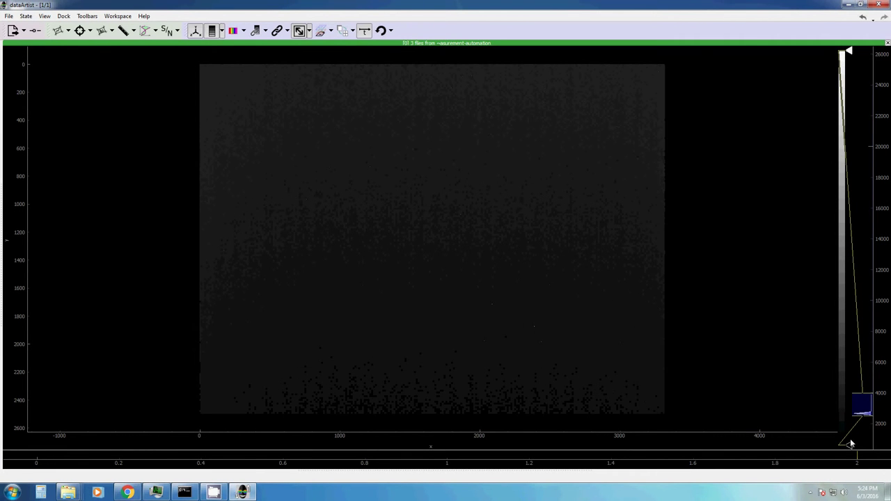
drag(856, 456, 571, 458)
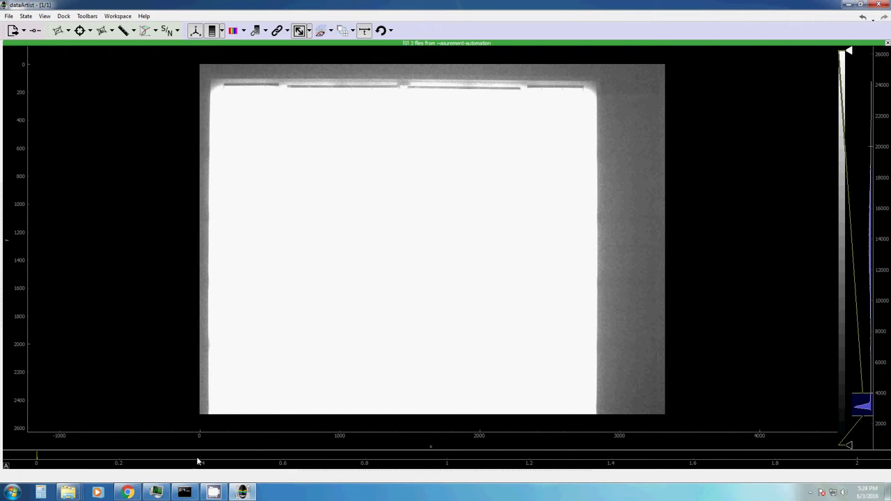
drag(863, 396, 847, 120)
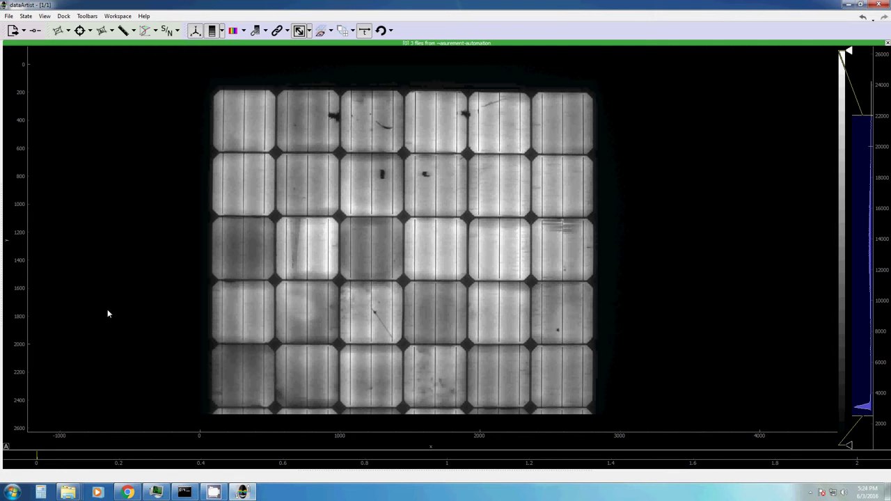
mouse_move(38, 461)
mouse_down()
mouse_move(446, 485)
mouse_move(37, 461)
mouse_up()
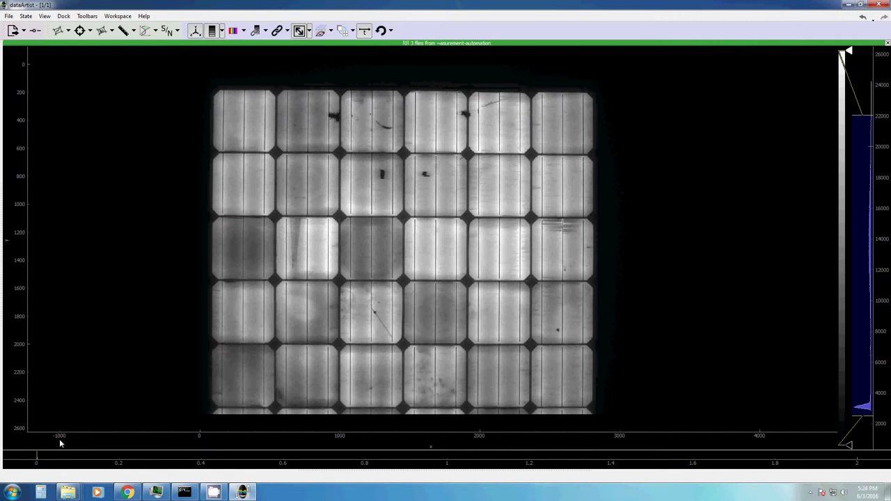
drag(469, 441, 55, 439)
drag(466, 453, 866, 462)
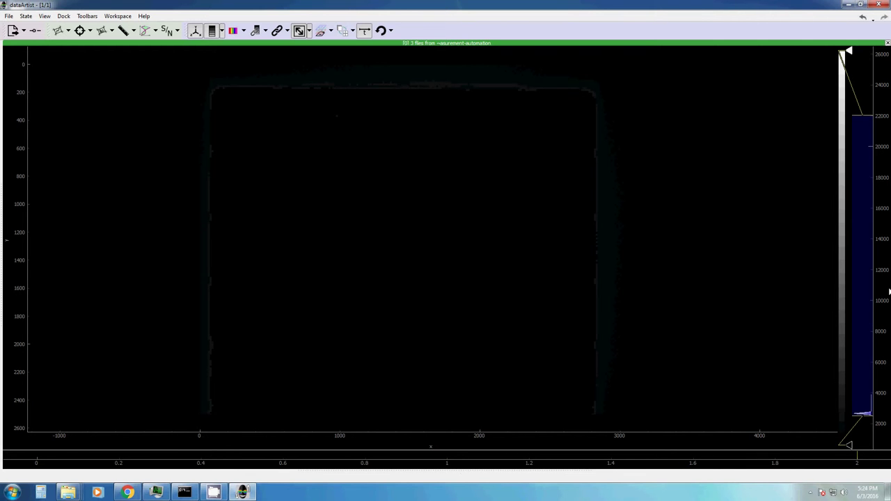
mouse_move(860, 115)
mouse_down()
mouse_move(844, 57)
mouse_move(870, 409)
mouse_move(859, 93)
mouse_move(862, 103)
mouse_up()
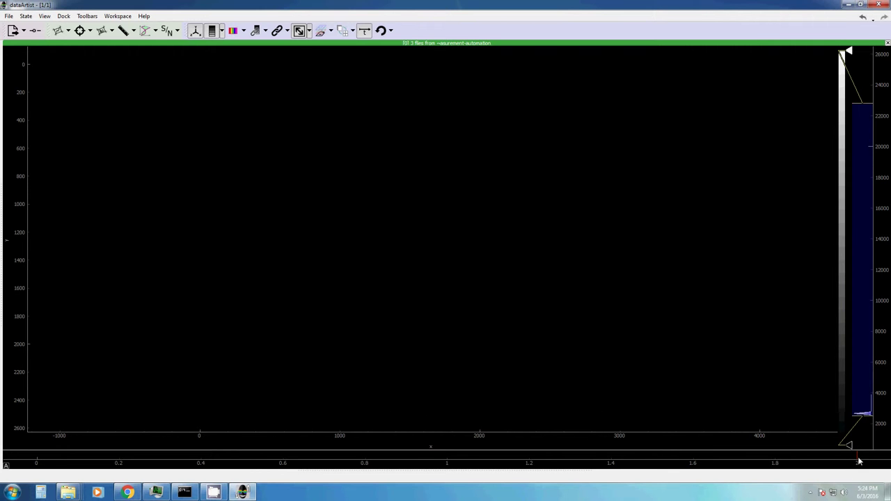
click(859, 461)
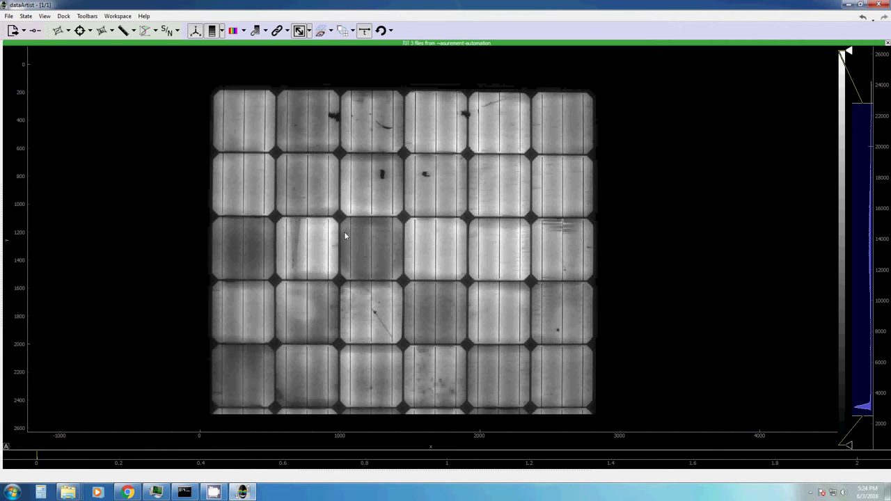
Step: Zoom onto the defective cells and pin three crosshair value markers on them
scroll(348, 179, up, 5)
drag(352, 194, 309, 193)
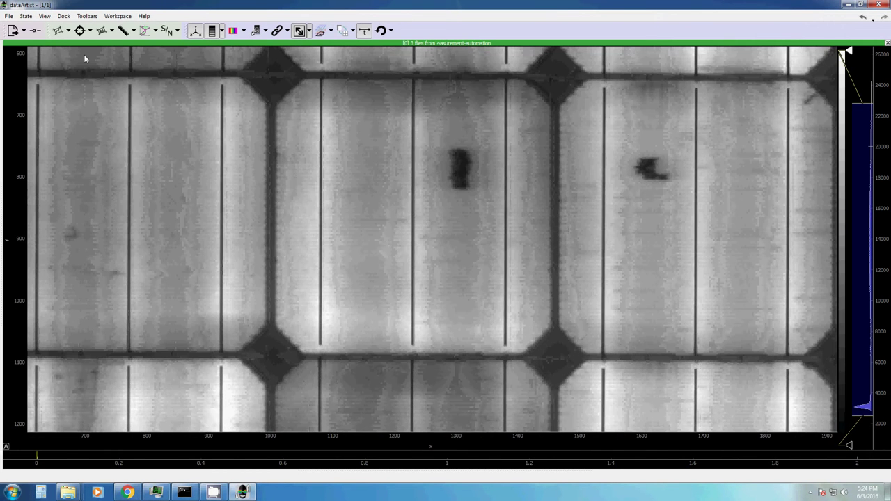
click(80, 30)
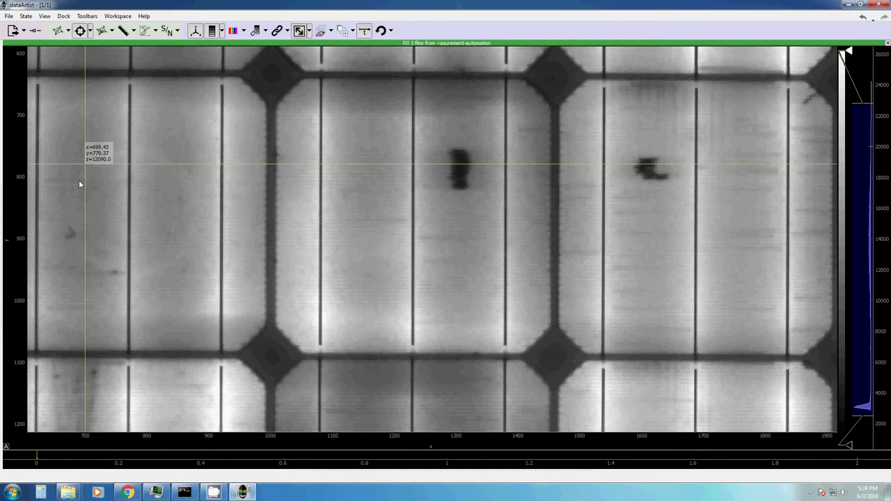
click(47, 109)
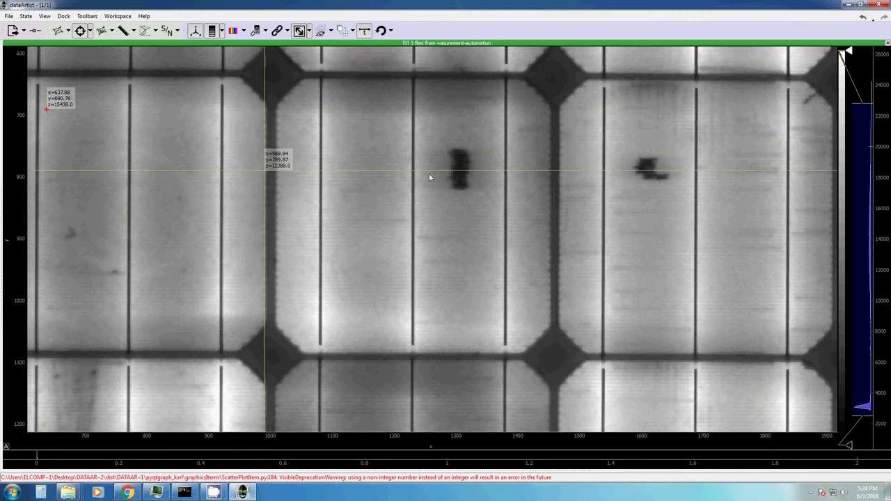
click(823, 130)
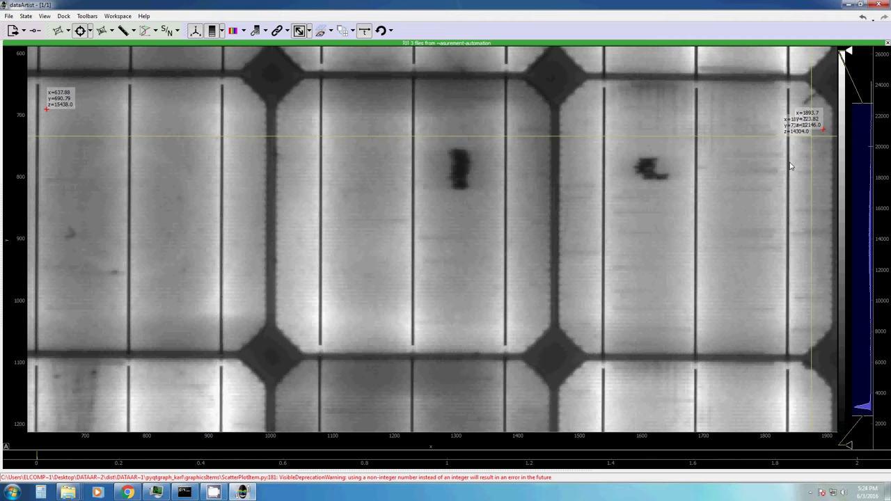
click(322, 328)
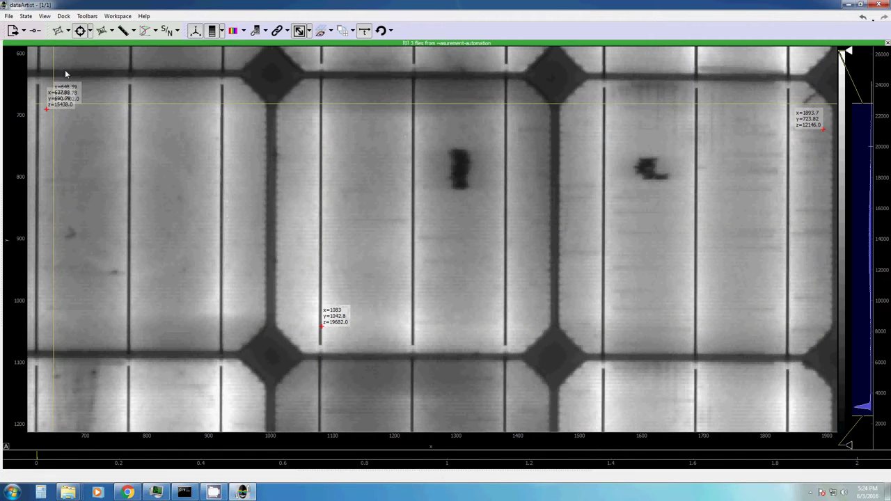
Step: Switch crosshair readouts to values only and pin a fourth marker on the left cell
click(90, 33)
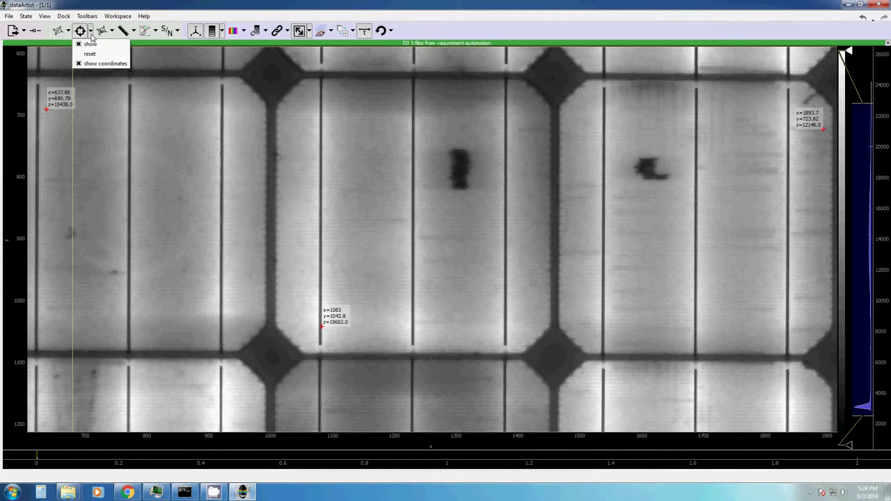
click(90, 33)
click(91, 33)
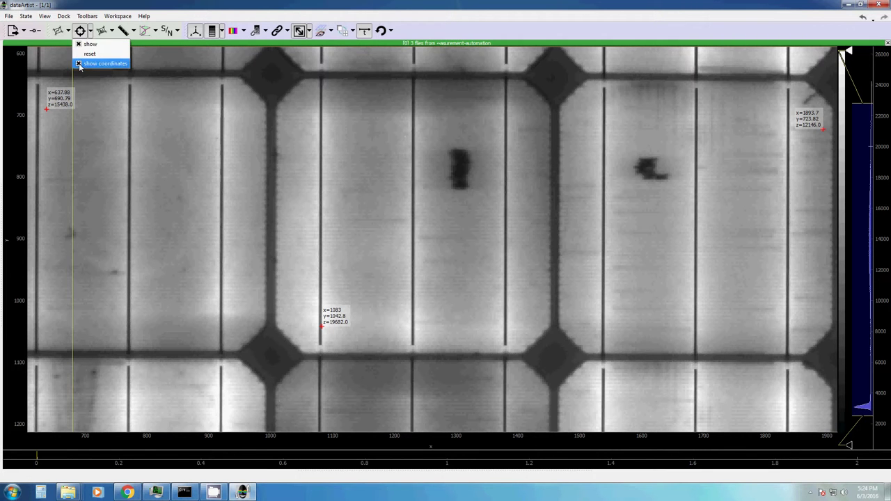
click(80, 65)
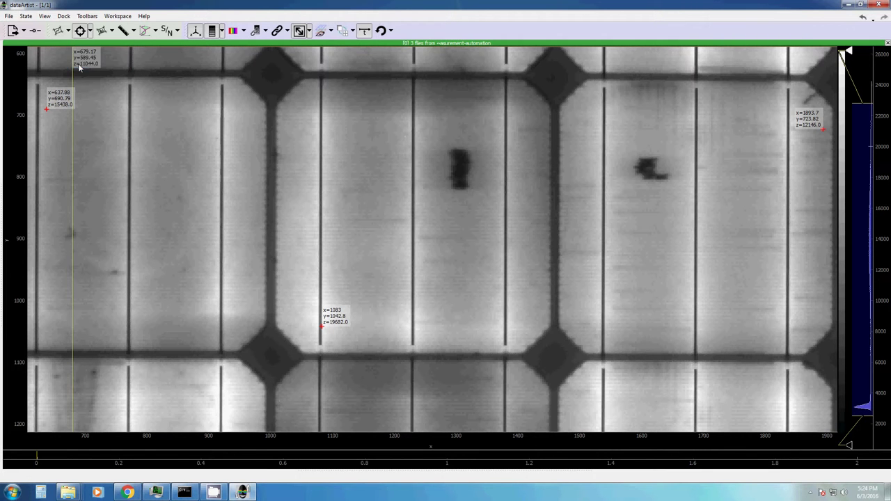
click(75, 280)
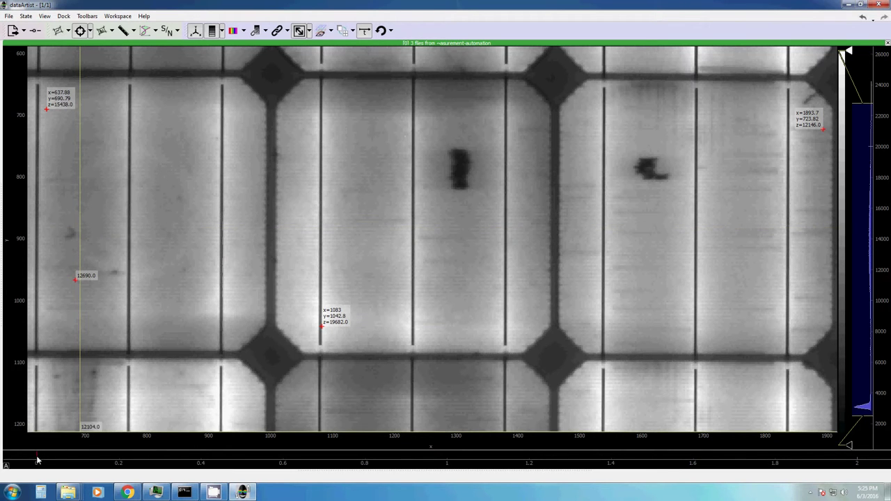
click(449, 465)
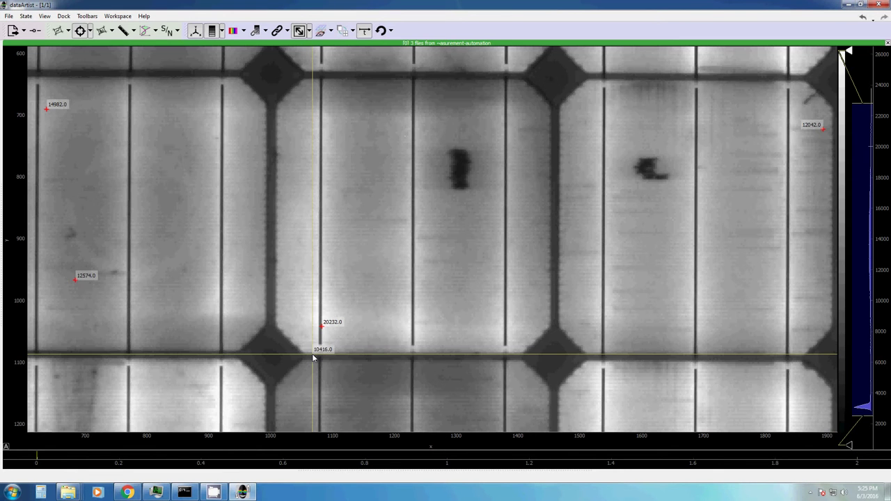
Step: Toggle coordinate and marker display, finishing with the markers' coordinate labels hidden
click(90, 31)
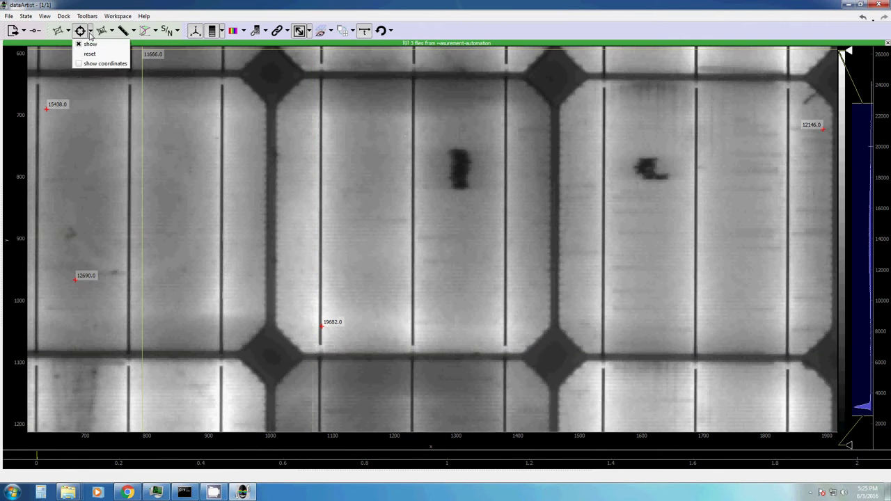
click(81, 64)
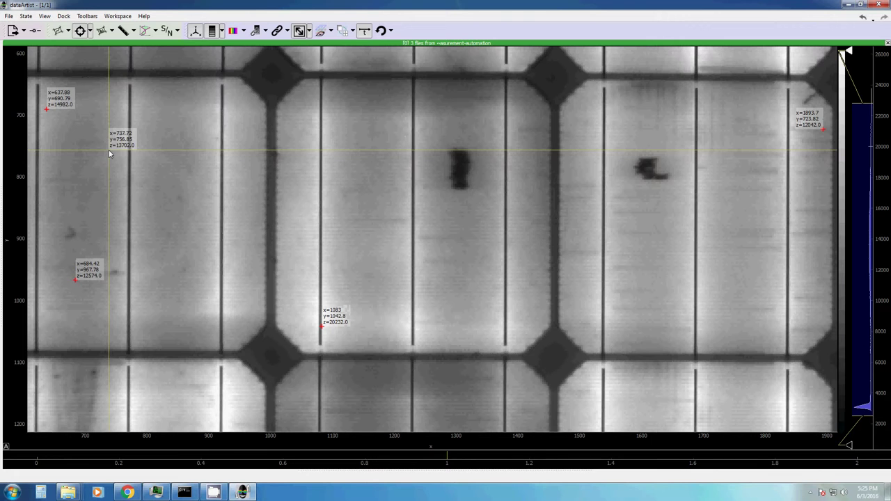
click(89, 35)
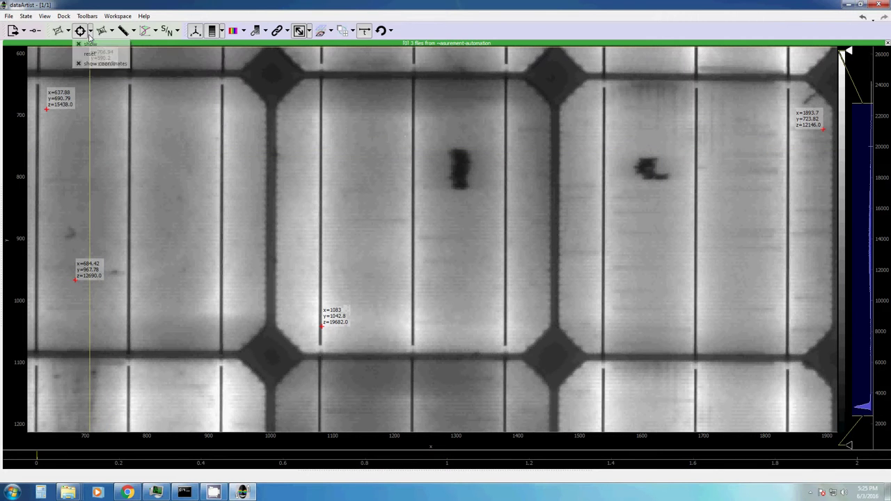
click(86, 45)
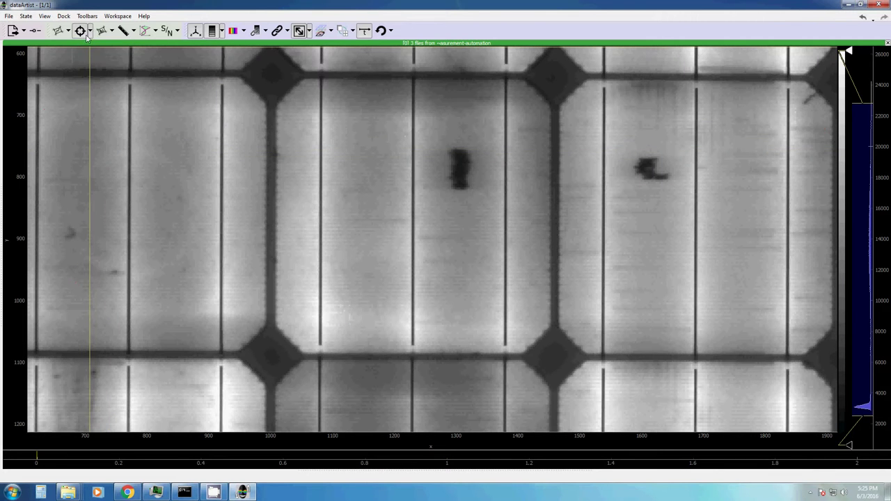
click(90, 31)
click(91, 43)
click(90, 32)
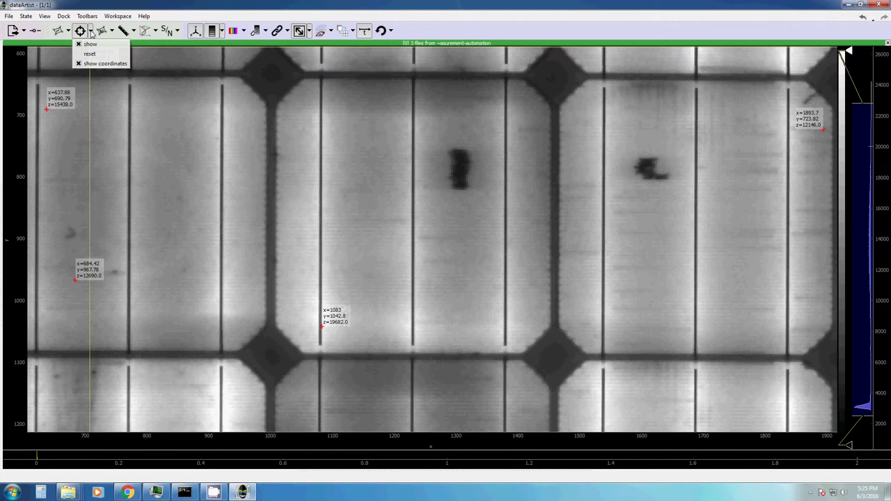
click(89, 63)
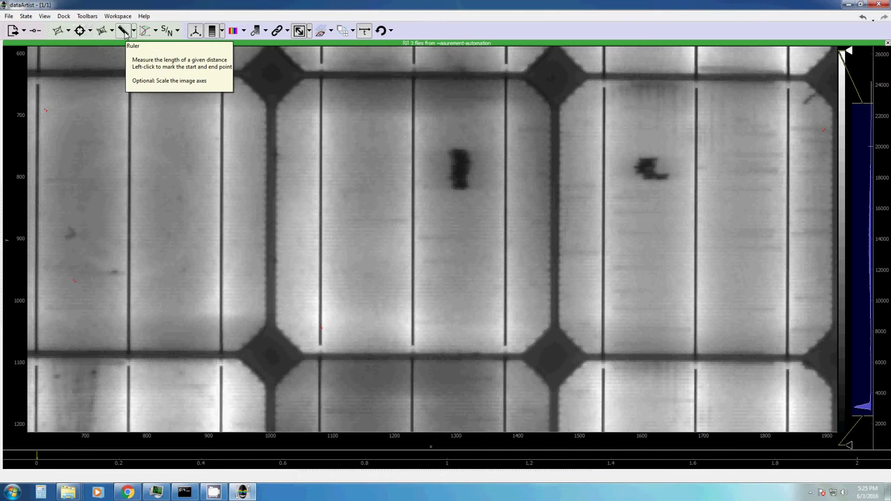
Step: Draw a trial ruler line across a cell corner, then clear it
click(126, 33)
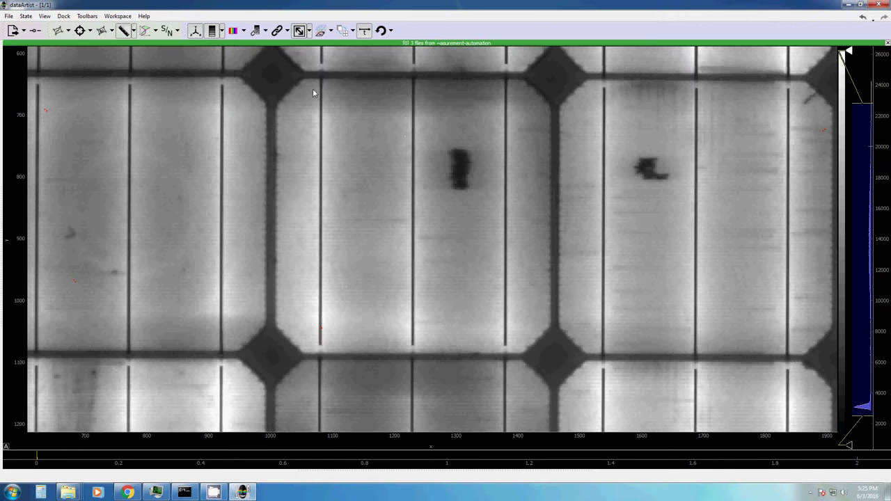
drag(314, 83, 273, 125)
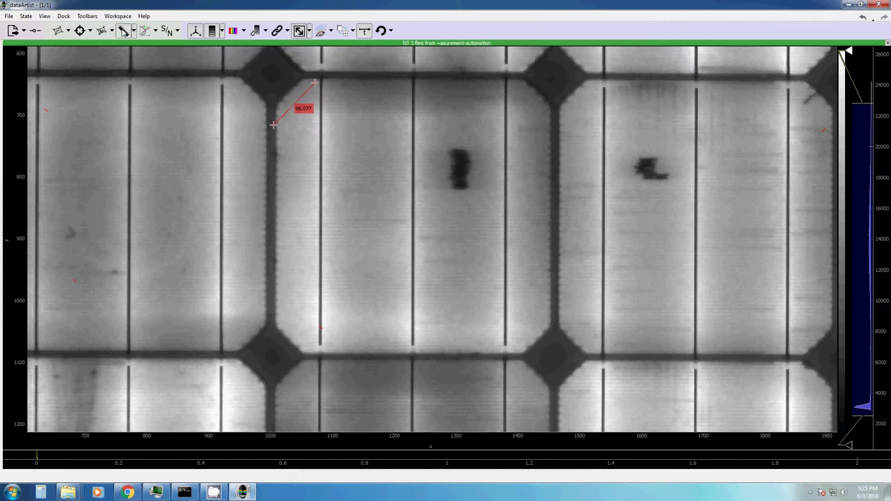
click(133, 32)
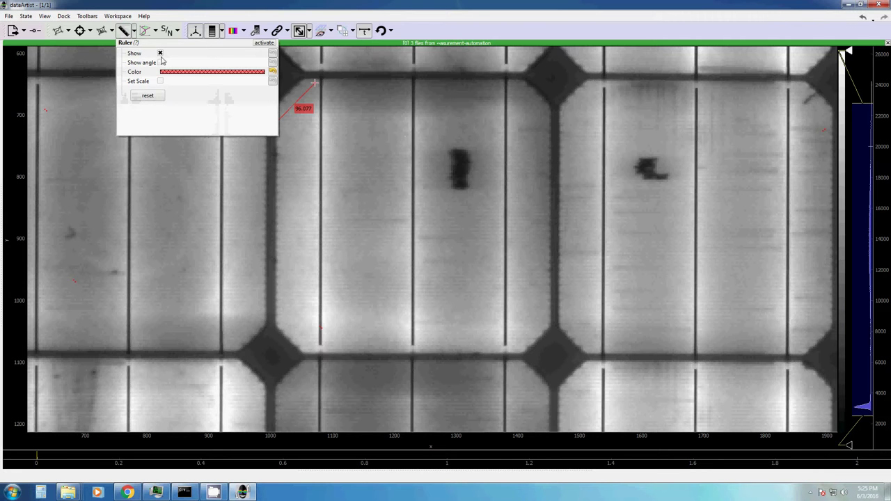
click(148, 95)
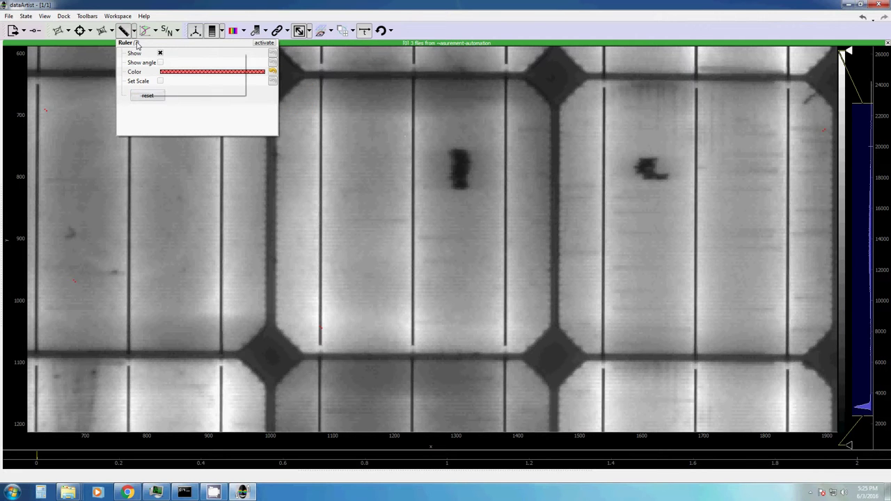
Step: Enable scale setting and measure one cell's width as 445.146 px, moving the distance prompt aside
mouse_move(138, 44)
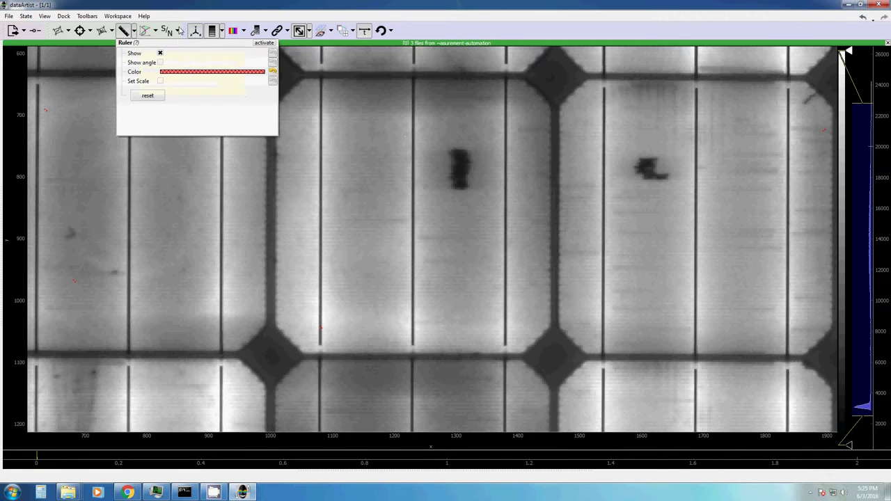
click(161, 82)
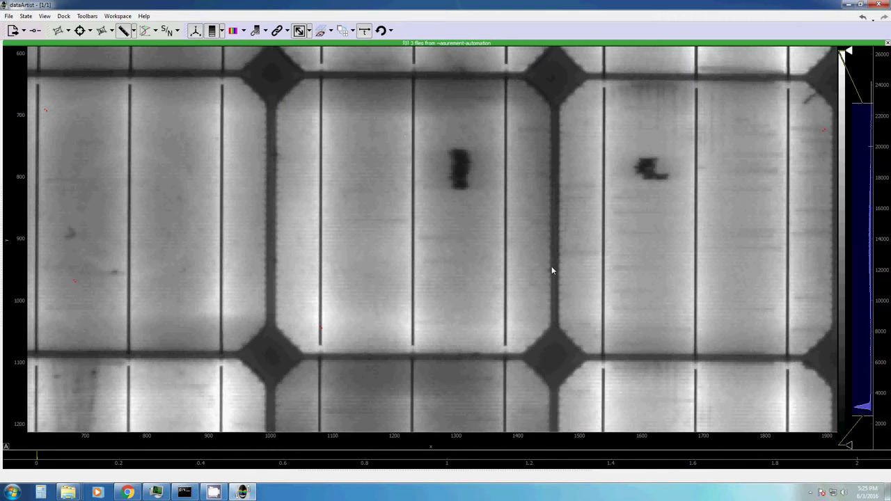
drag(550, 262, 274, 263)
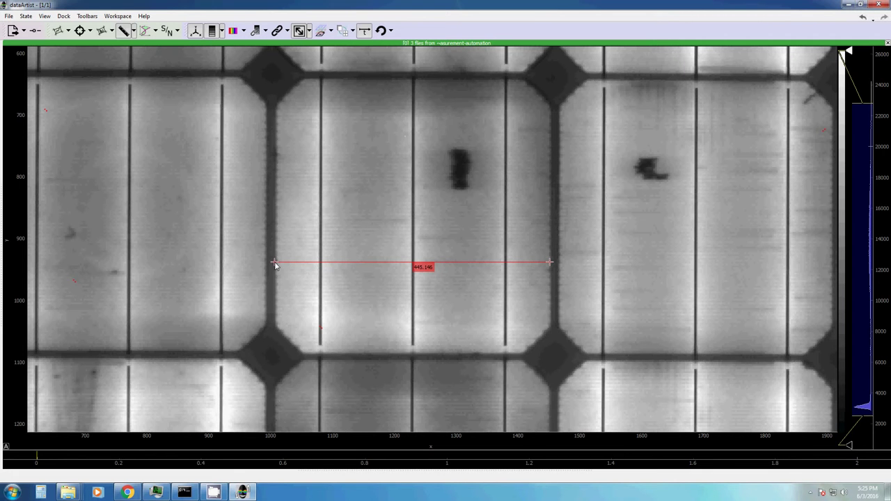
drag(80, 40, 576, 153)
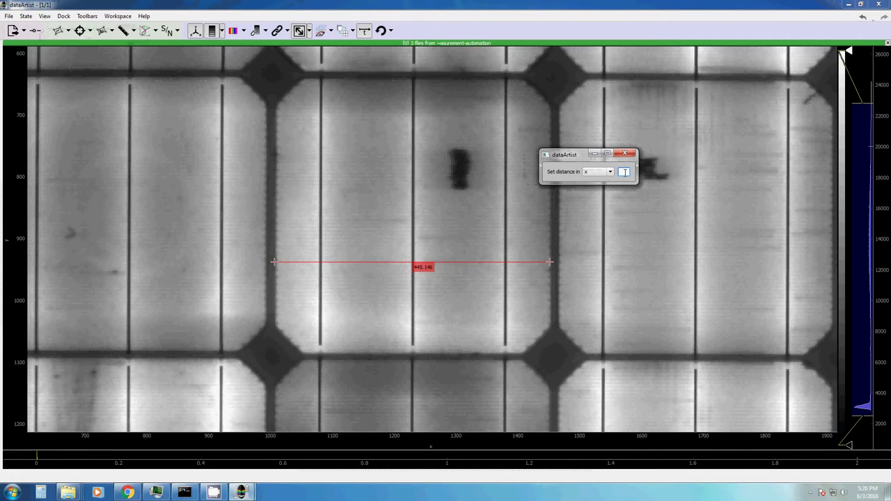
Step: Enter 0.75 as the cell's real width, giving a 0.00168484163054-per-pixel scale
double_click(623, 172)
text(0.75)
key(Return)
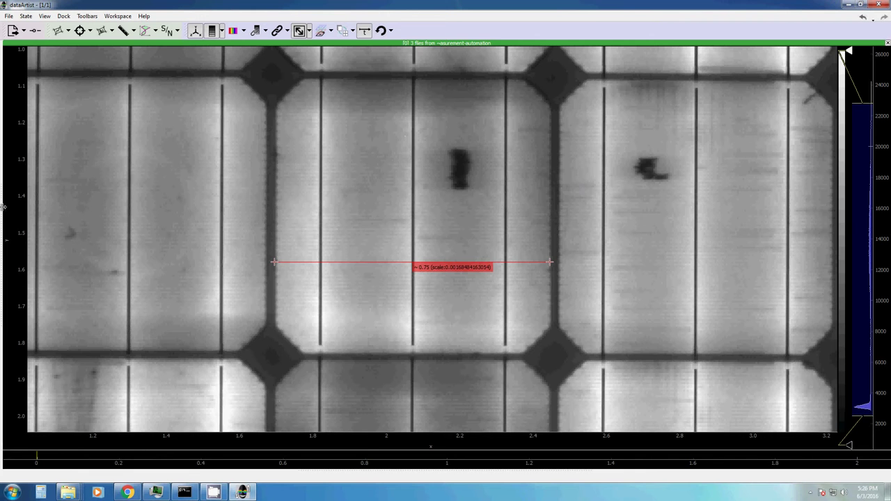
Step: In the display preferences, edit the x-axis unit under Axes (0), typing 'm'
drag(6, 209, 245, 209)
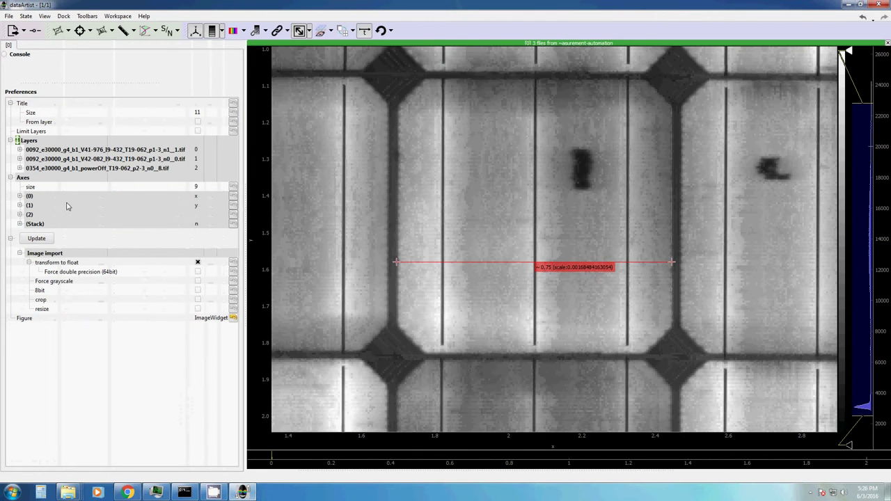
click(19, 196)
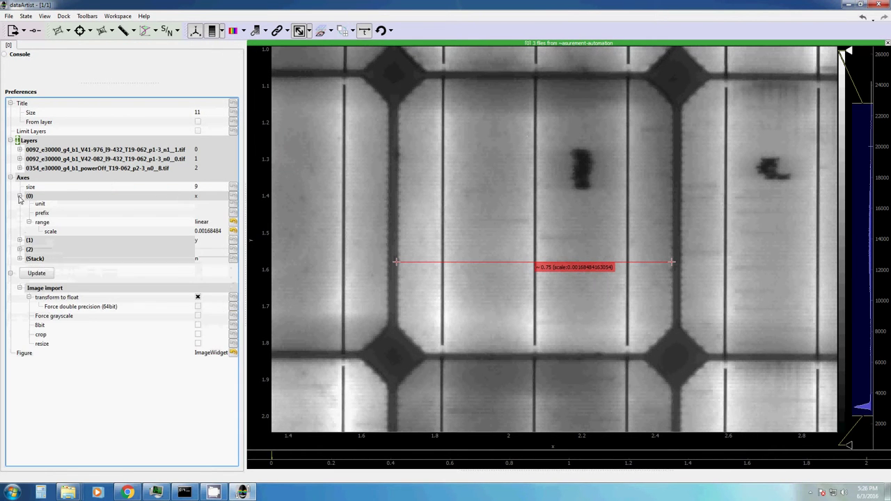
click(201, 206)
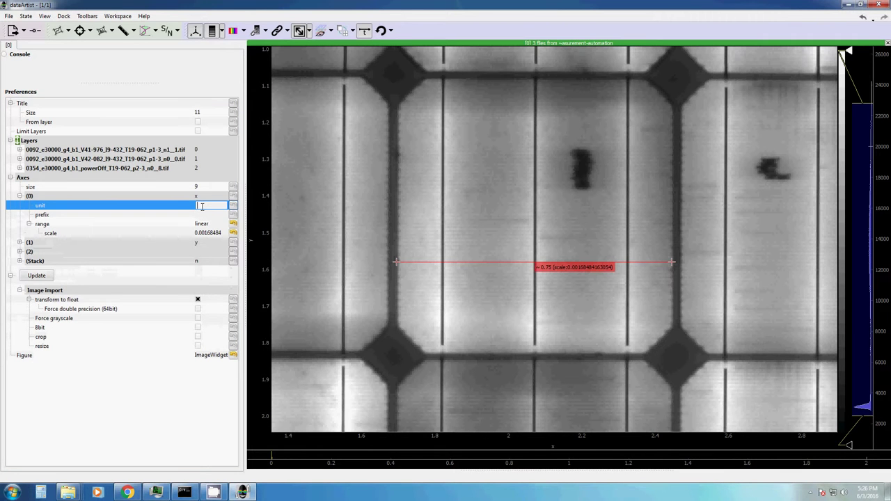
text(mm)
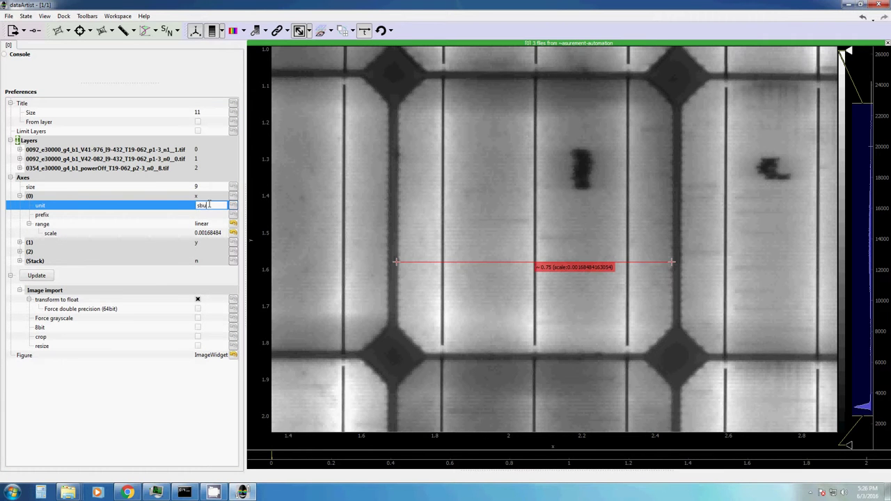
key(ctrl+a)
Step: Collapse the preferences, zoom out, and draw ruler lines over the dark defect and the crack
drag(244, 224, 12, 212)
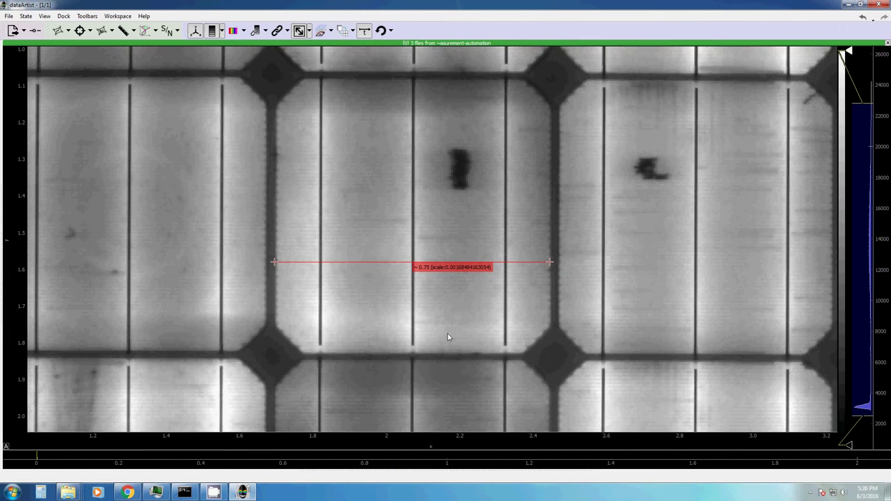
scroll(447, 335, down, 3)
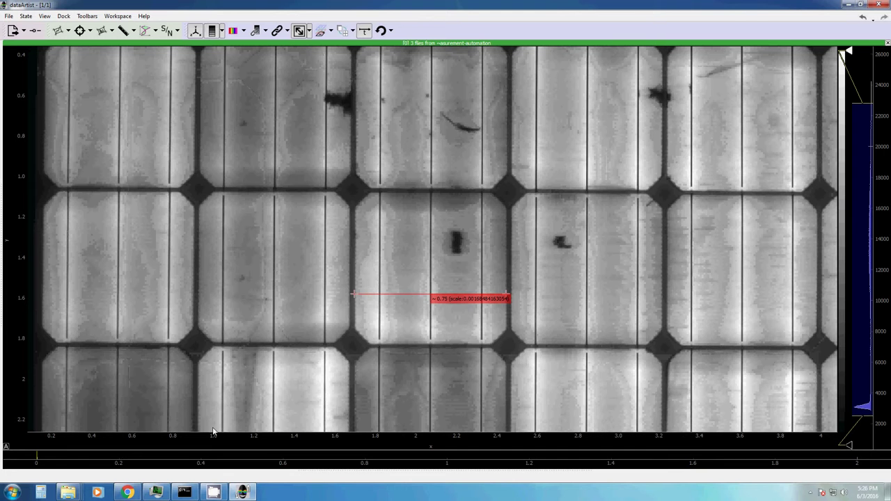
click(126, 32)
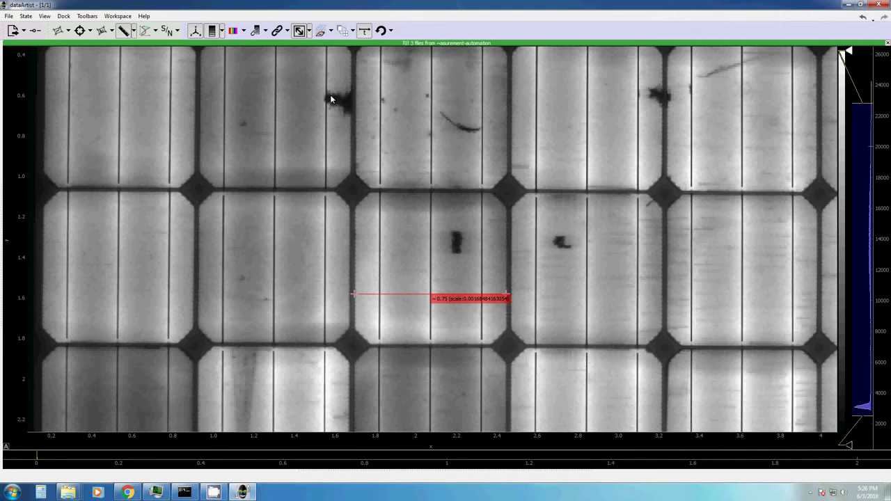
drag(330, 90, 346, 112)
drag(441, 112, 483, 132)
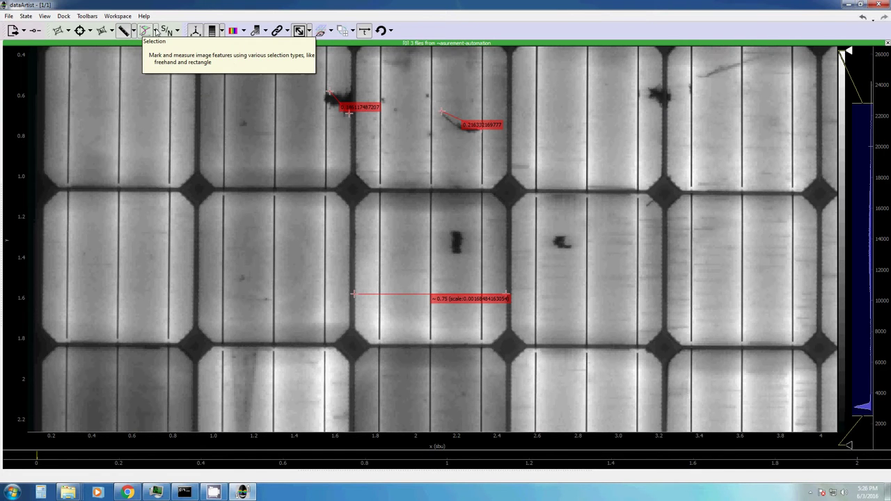
Step: Draw a freehand selection around the dark defect on the upper-left cell and add it
click(156, 31)
click(171, 68)
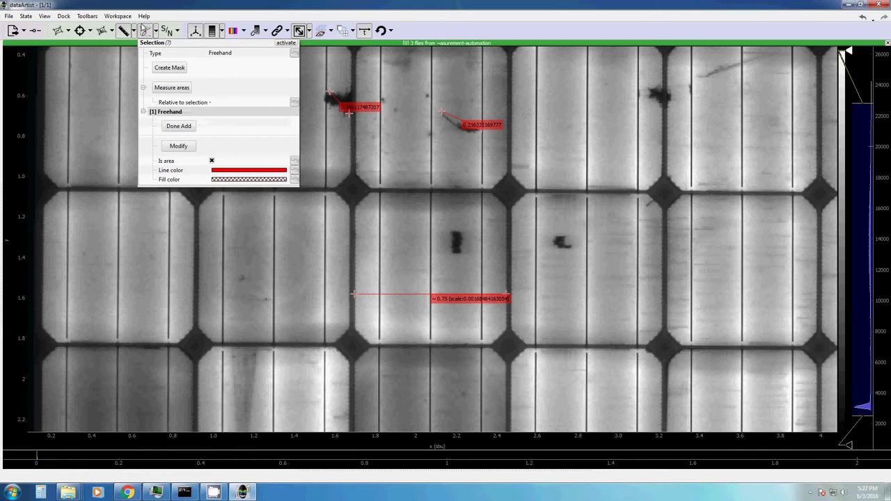
click(158, 33)
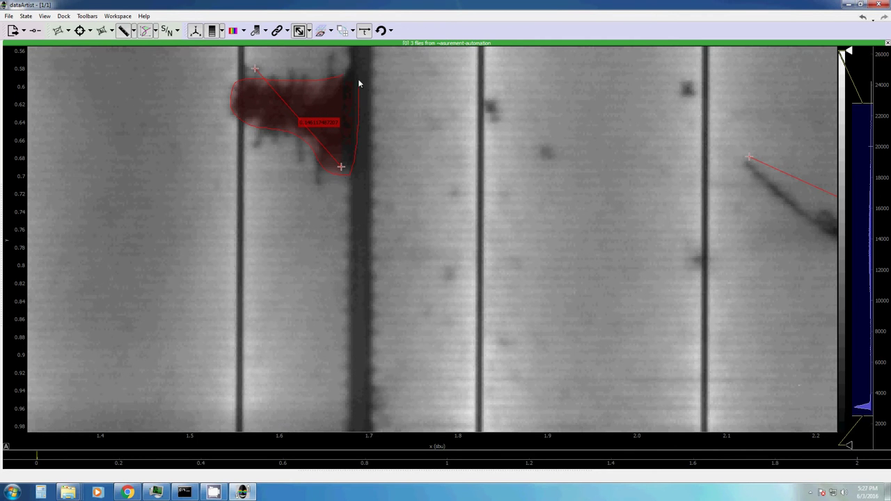
drag(352, 60, 350, 69)
click(157, 34)
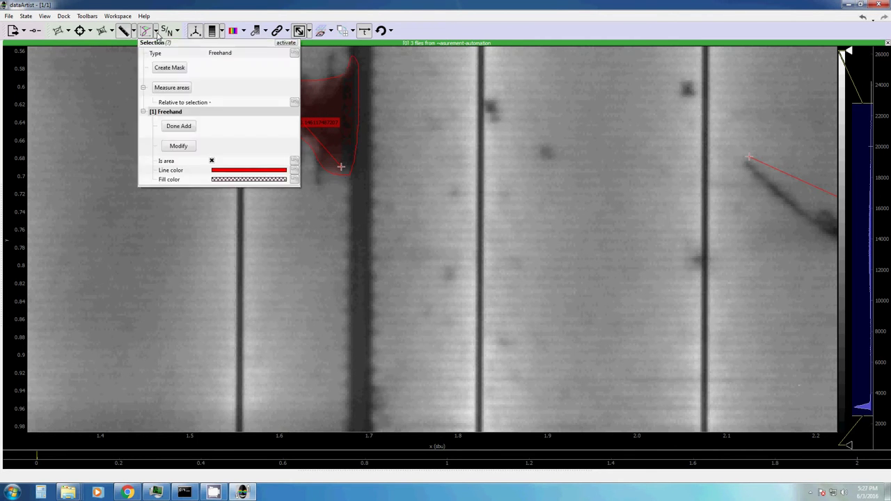
click(177, 126)
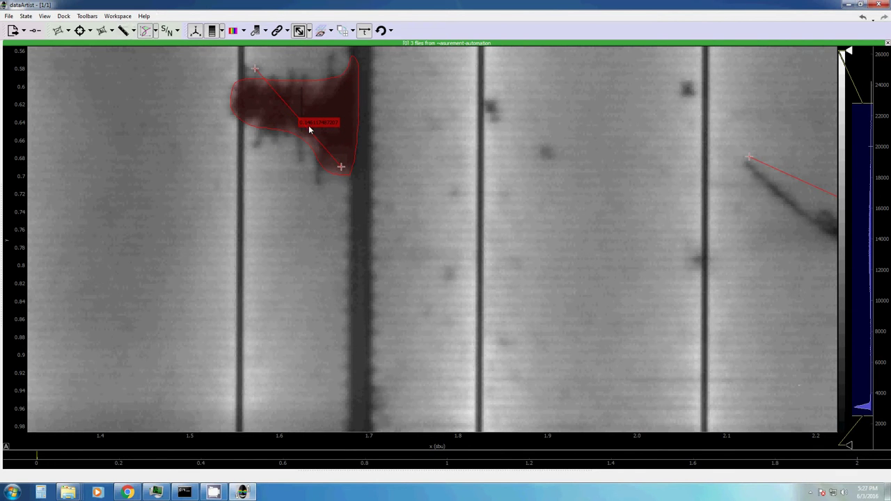
Step: Measure the freehand area, then adjust its outline to fit the defect
click(157, 32)
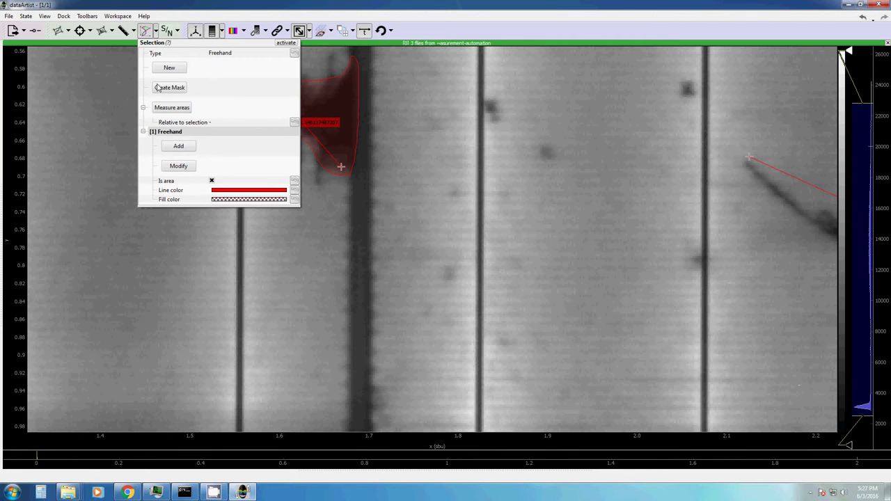
click(172, 109)
click(178, 165)
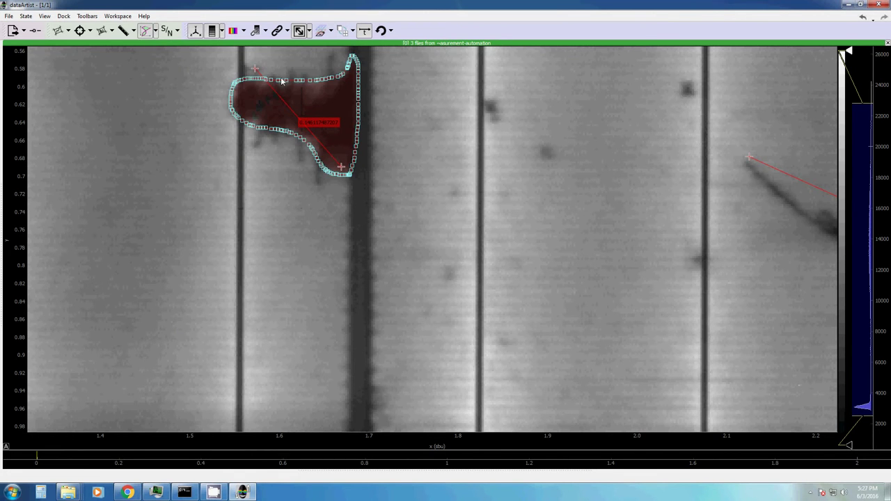
drag(287, 77, 285, 69)
click(157, 34)
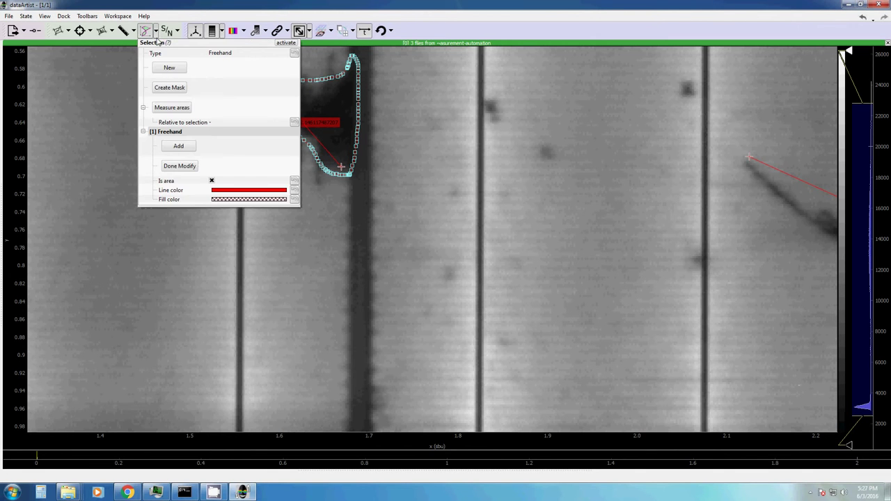
click(175, 166)
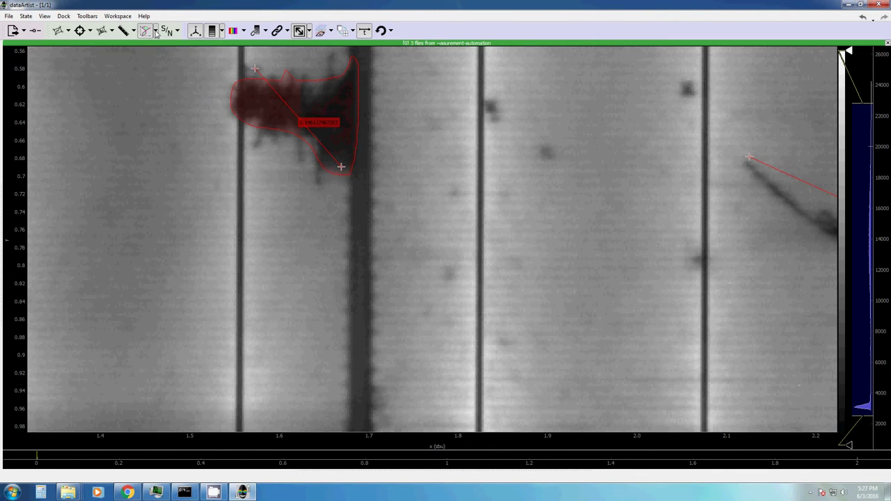
Step: Add a green rectangle selection over the lower-left cells
click(157, 33)
click(222, 53)
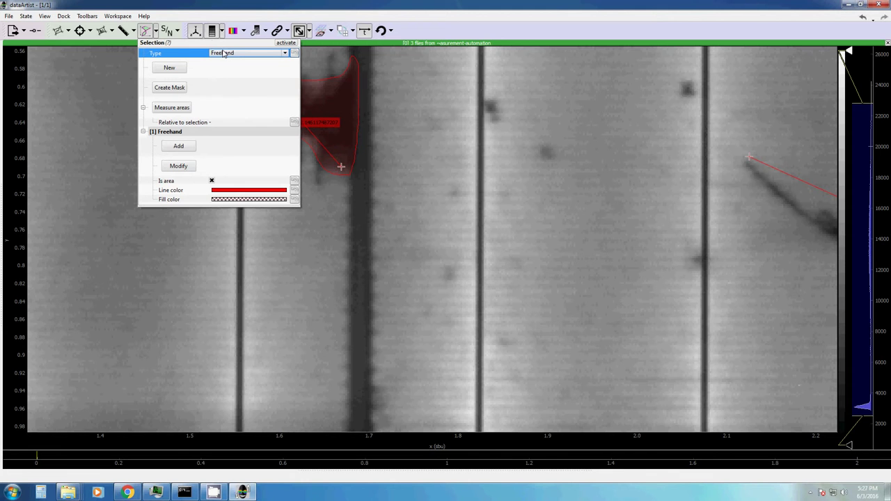
click(221, 55)
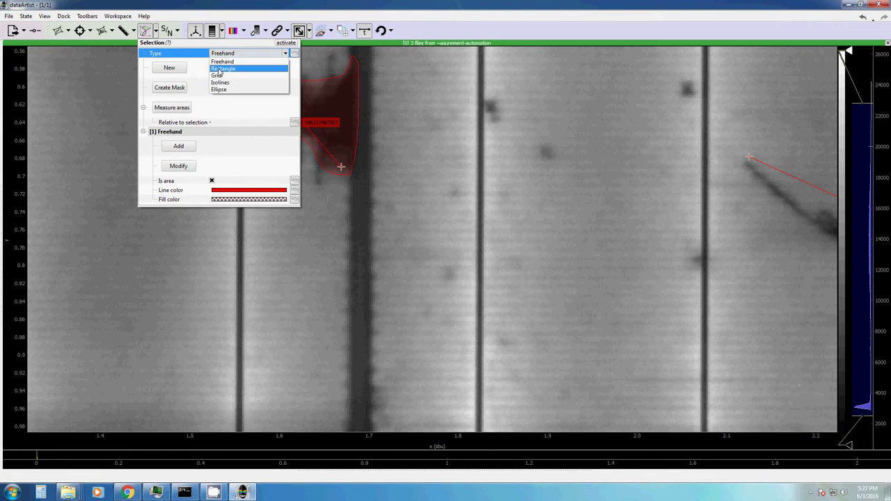
click(223, 68)
click(169, 68)
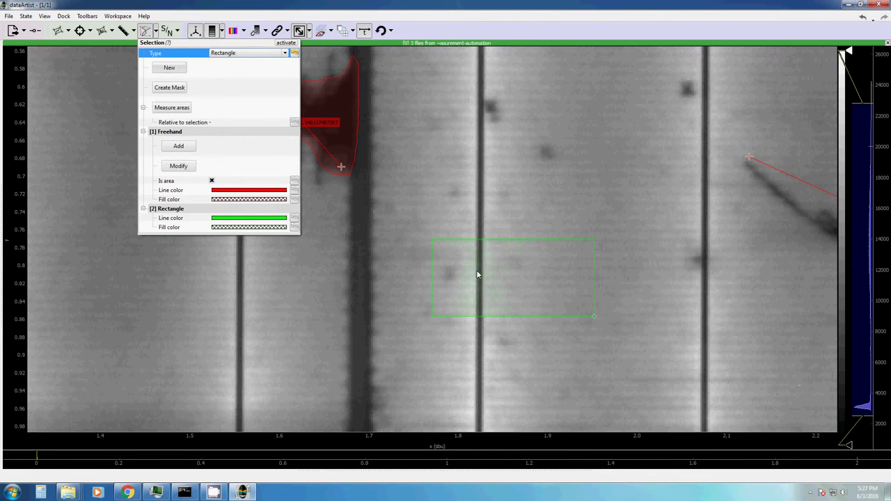
drag(478, 275, 401, 160)
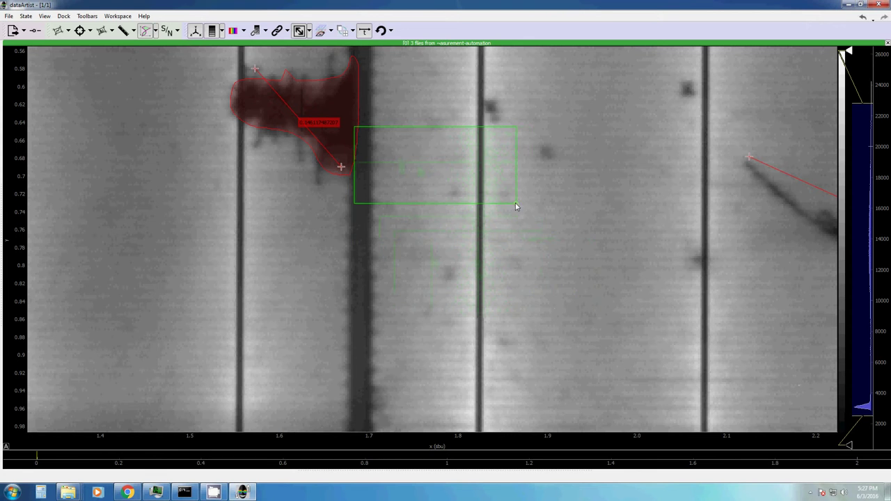
drag(518, 208, 628, 282)
drag(480, 209, 254, 269)
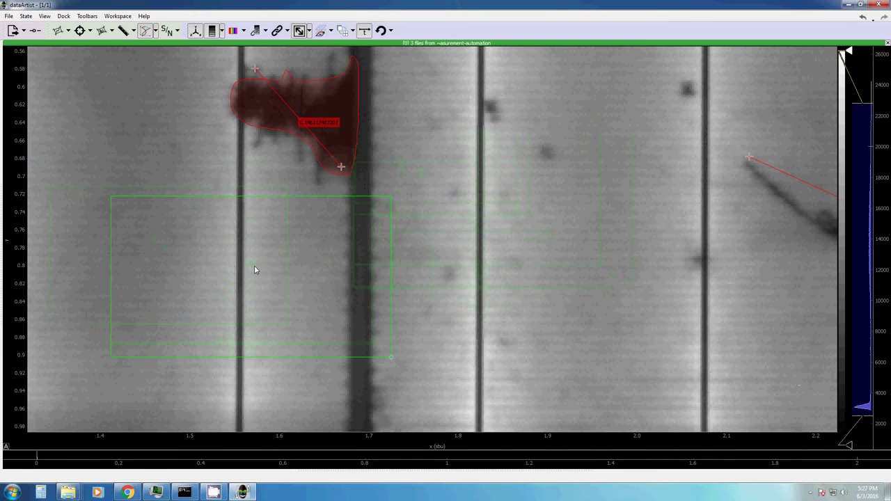
Step: Add a tilted cyan ellipse selection on the middle cell and show the selection shape list
click(156, 31)
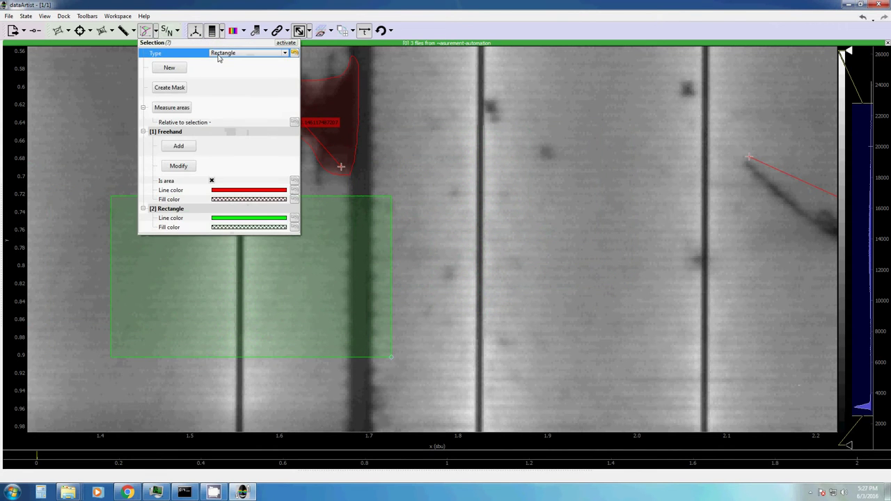
click(237, 54)
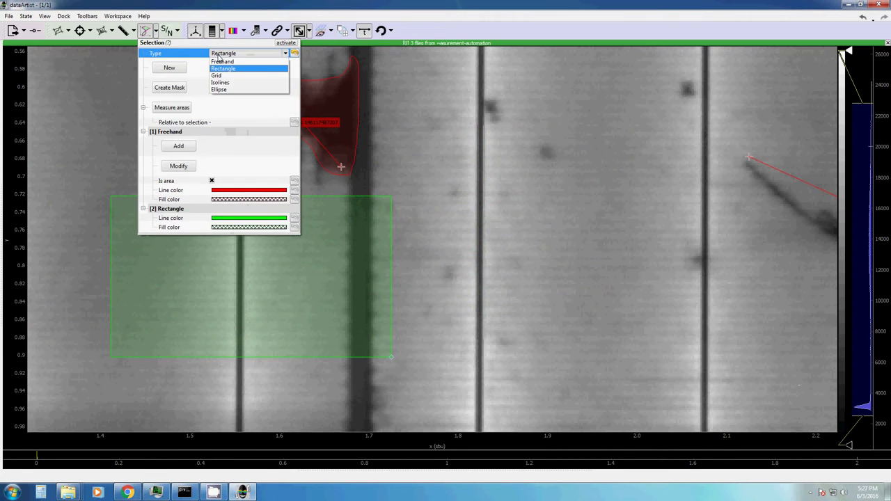
click(229, 89)
click(440, 133)
drag(418, 104, 445, 120)
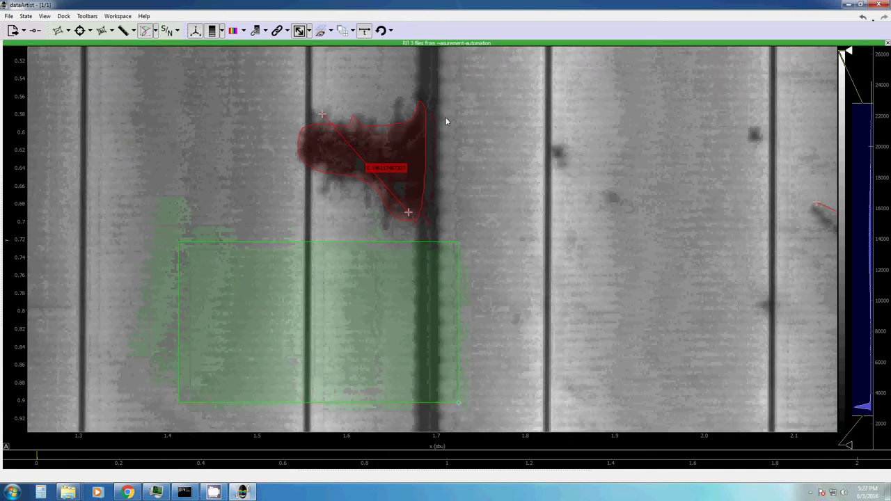
click(155, 31)
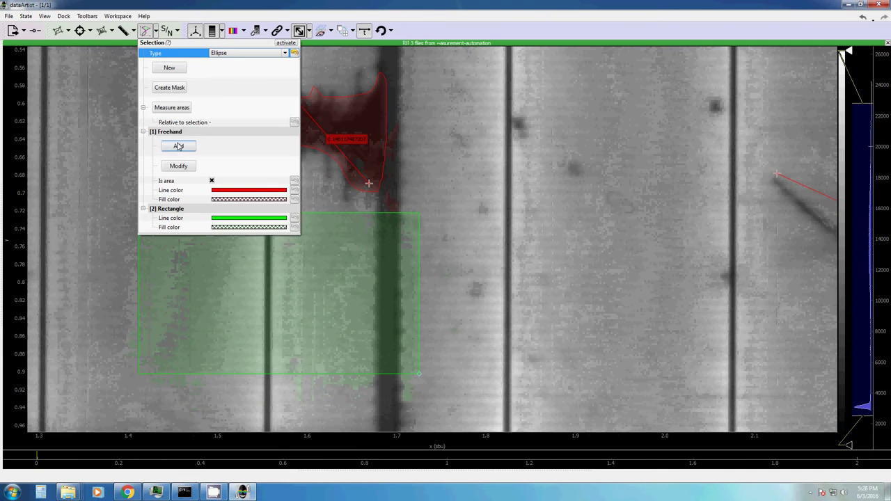
click(190, 187)
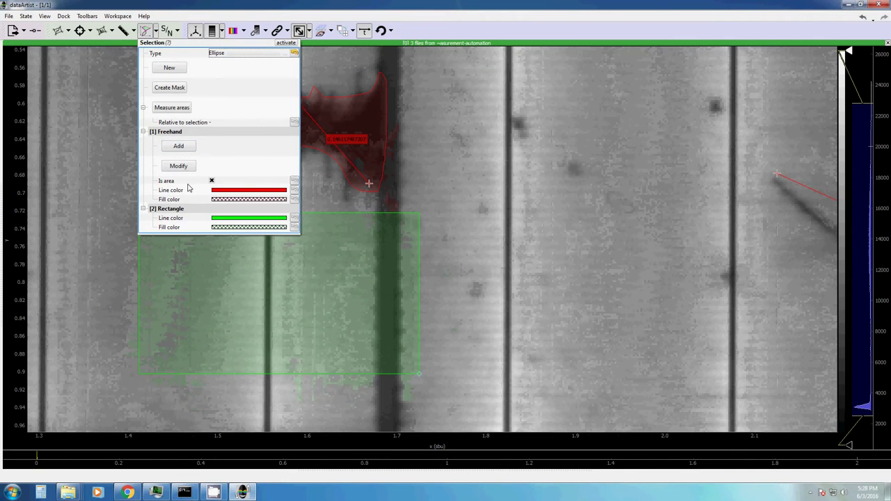
click(170, 69)
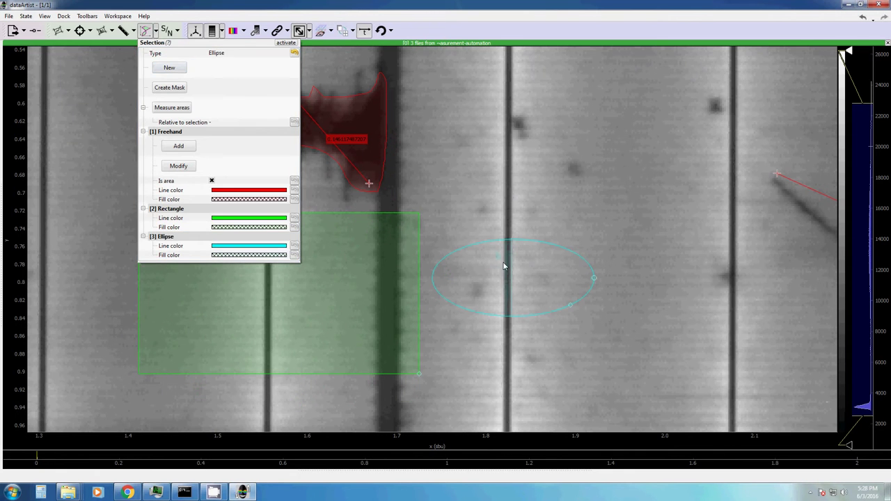
drag(497, 279, 613, 240)
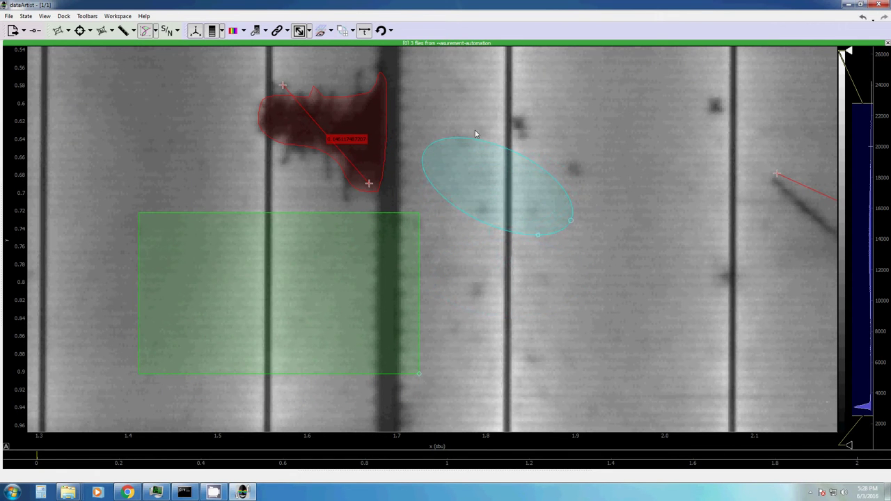
click(156, 33)
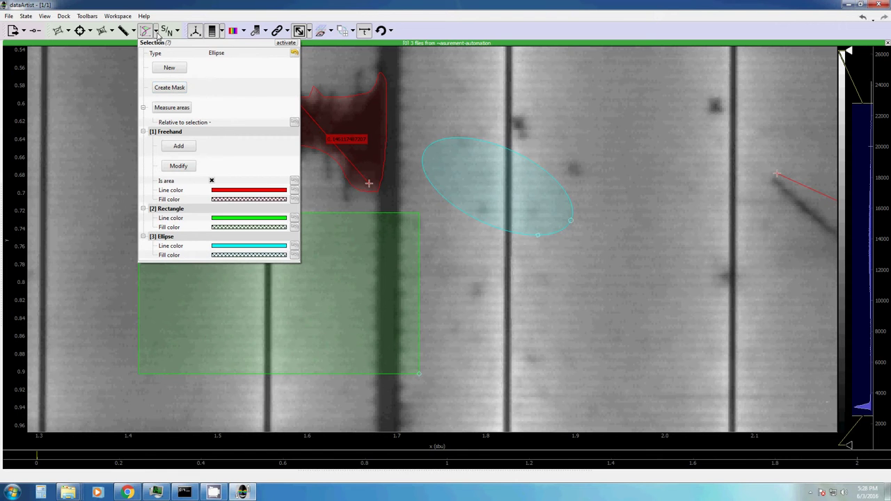
Step: Remove the Freehand, Rectangle and Ellipse selection areas
click(167, 130)
right_click(167, 131)
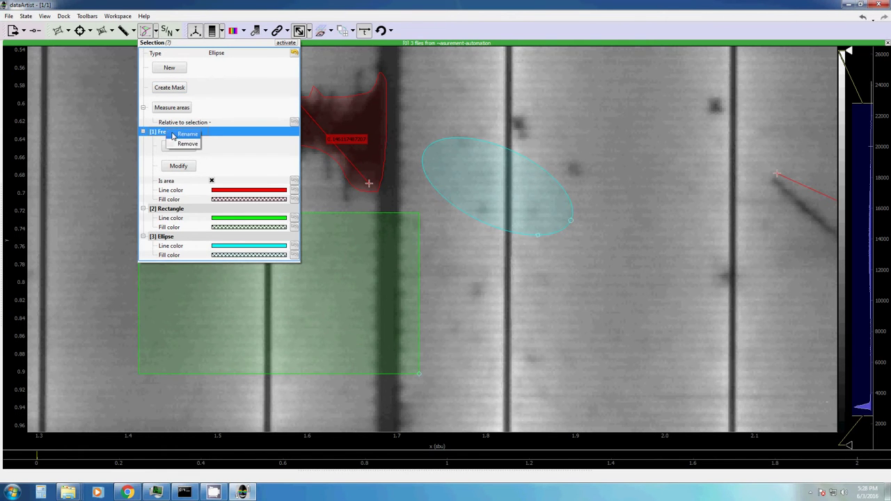
click(176, 144)
right_click(168, 133)
click(183, 146)
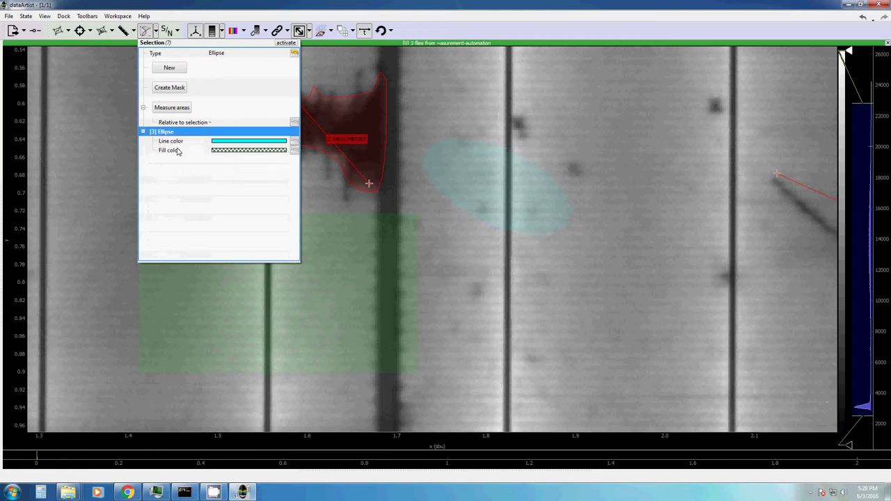
right_click(173, 132)
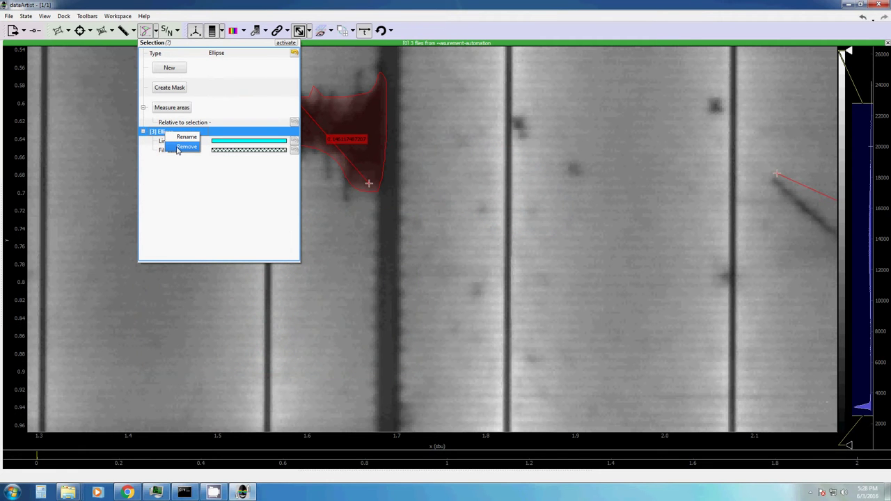
click(182, 147)
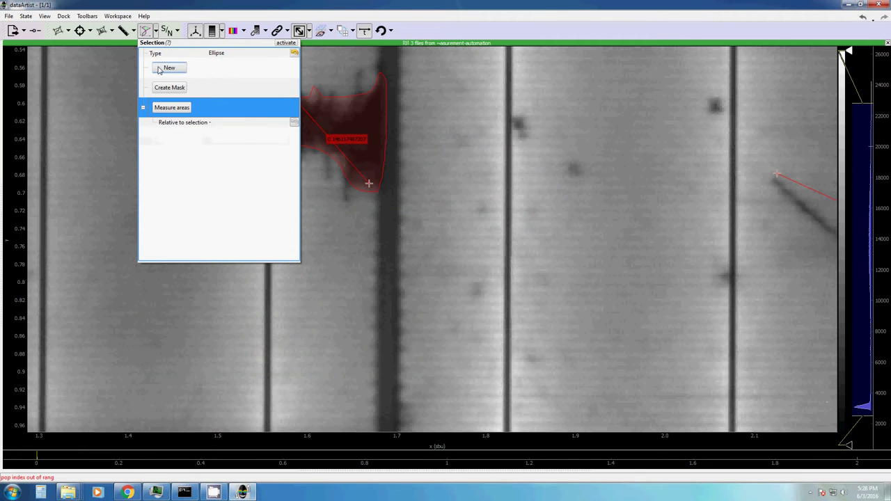
click(157, 32)
click(156, 32)
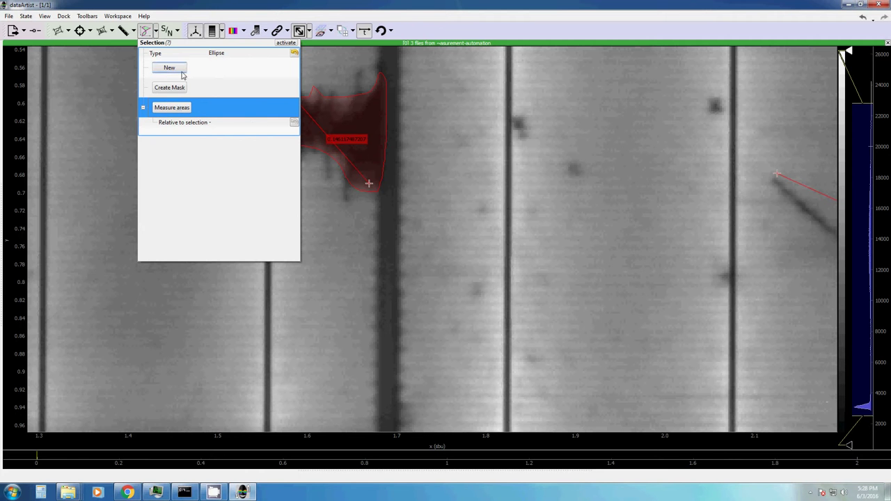
click(144, 32)
Step: Reset the ruler to clear both distance measurements from the image
scroll(183, 126, down, 3)
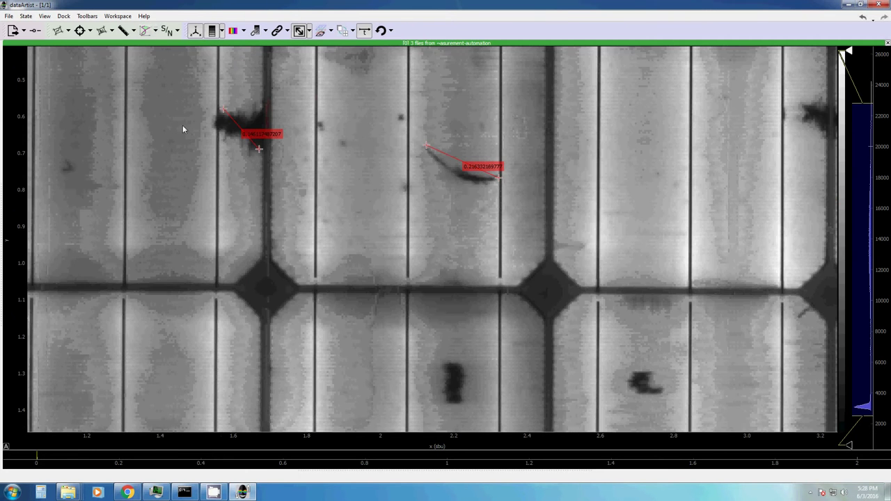
click(133, 32)
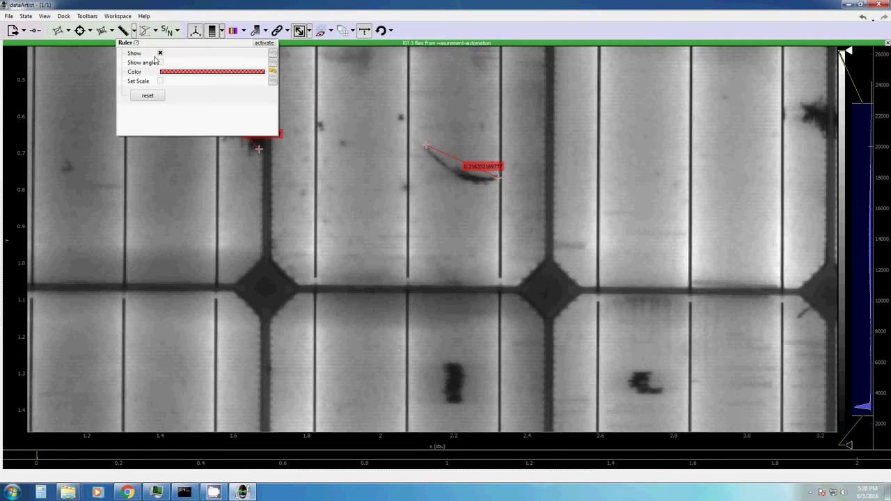
click(148, 95)
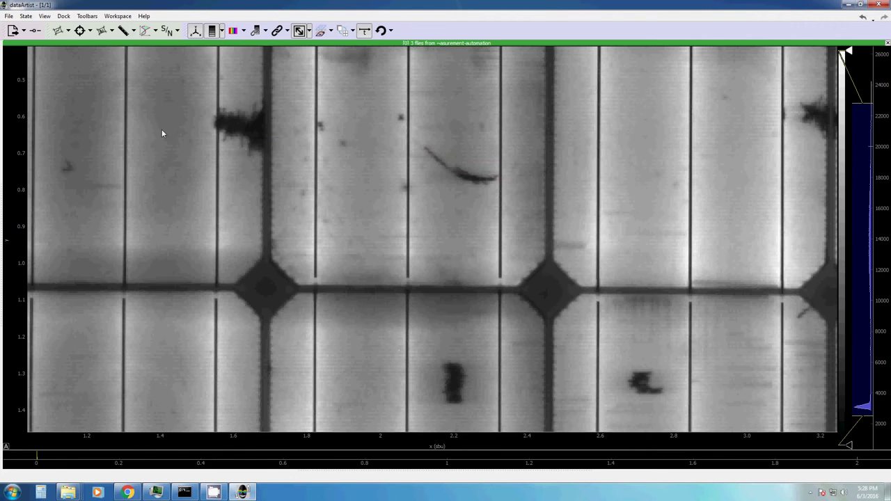
scroll(161, 129, down, 3)
Step: Pan the EL image across the module to bring the other solar cells into view
drag(237, 219, 255, 179)
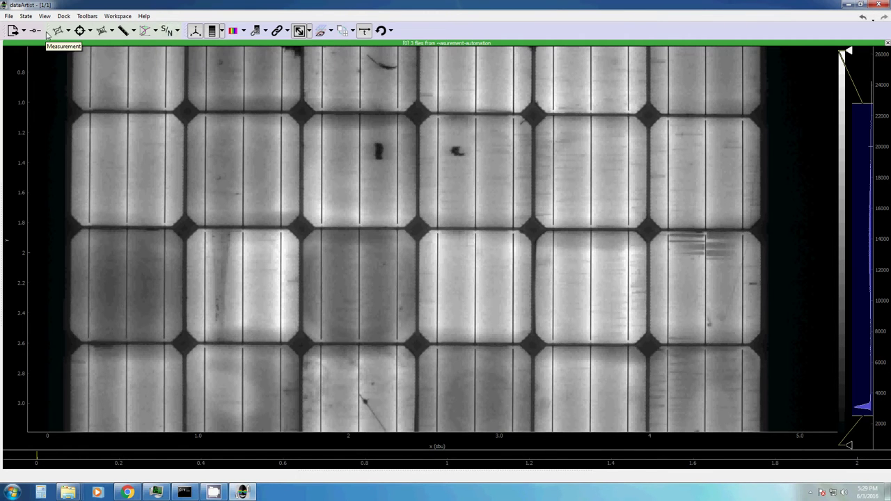
Step: Run the IEC TS 60904-13 signal-to-noise calculation with the powerOff background and V42 equivalent image
click(179, 32)
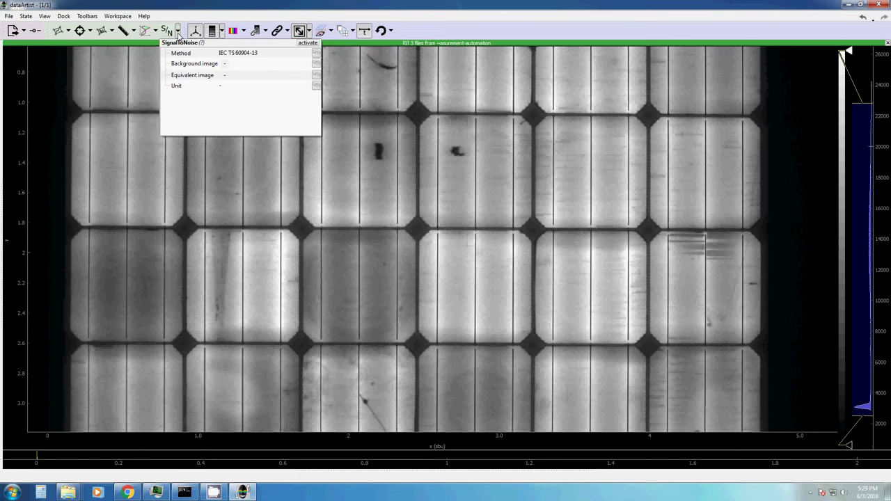
click(231, 54)
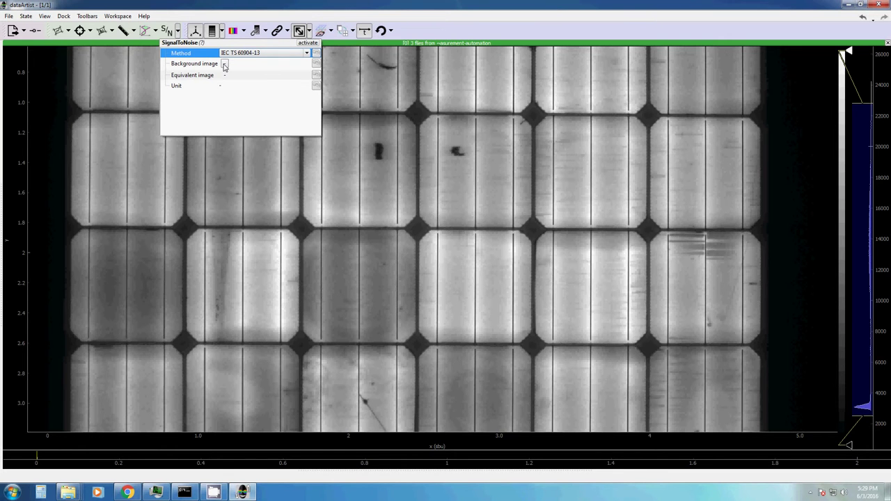
click(224, 64)
mouse_move(234, 85)
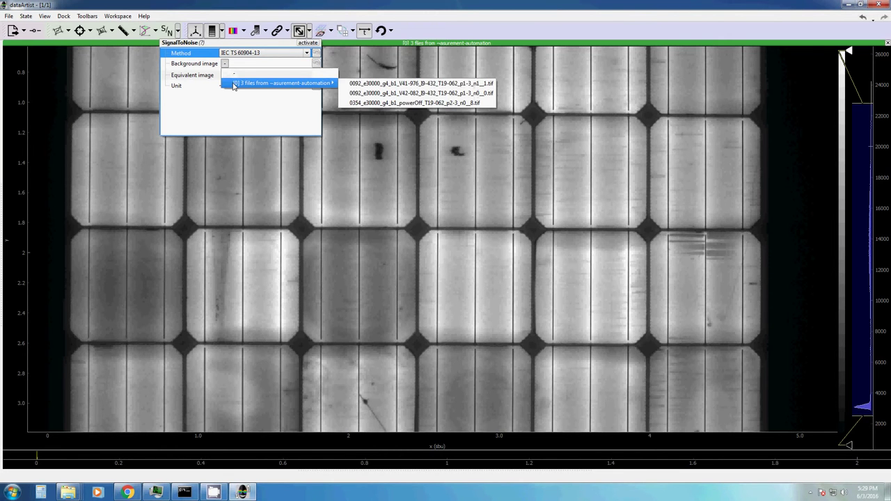
click(413, 104)
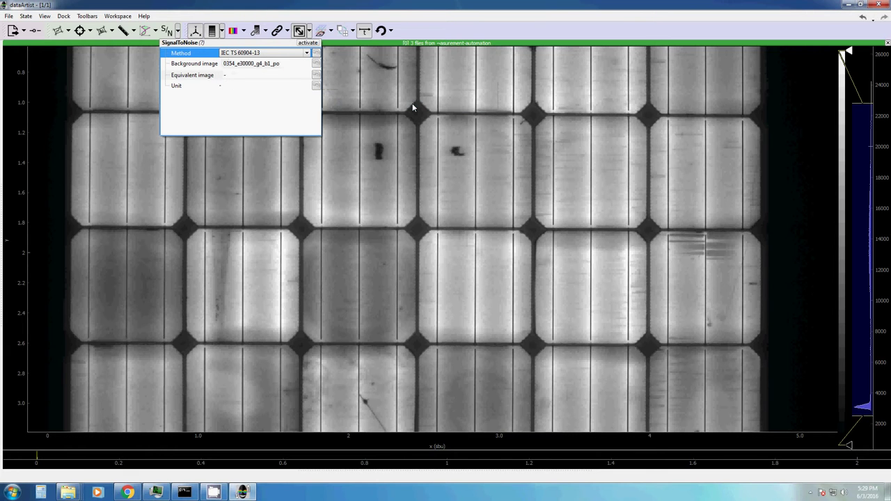
click(225, 76)
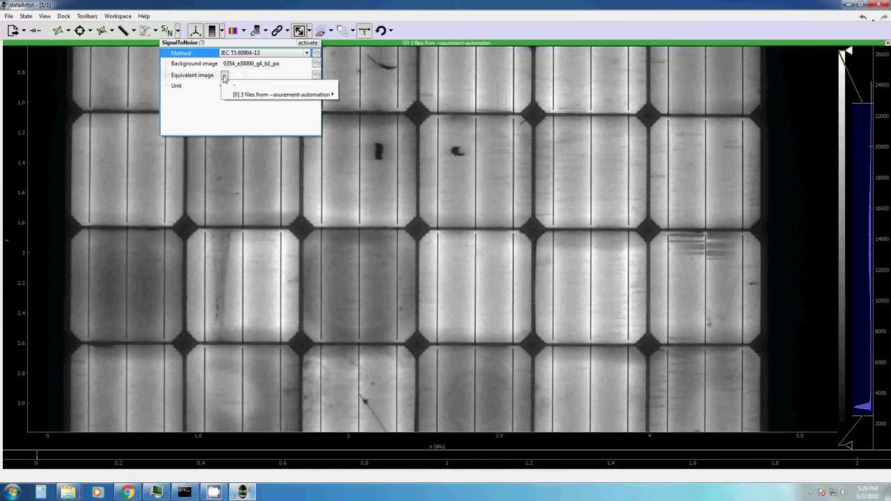
mouse_move(249, 95)
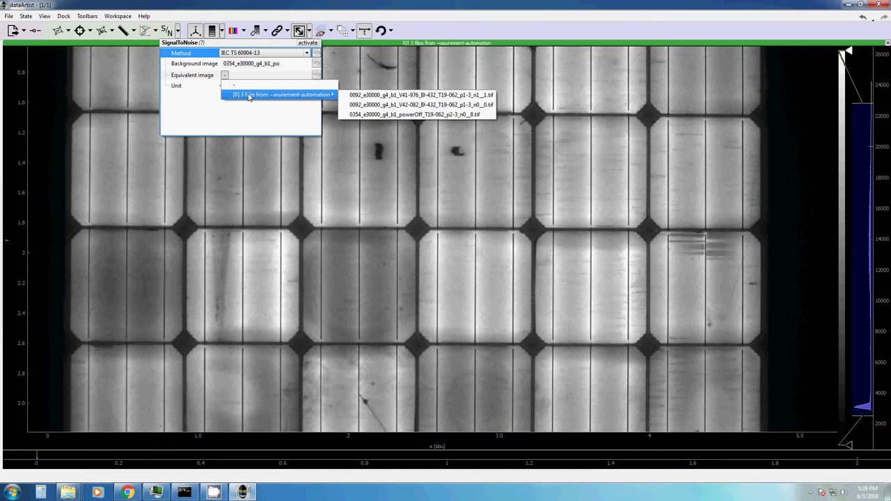
click(382, 105)
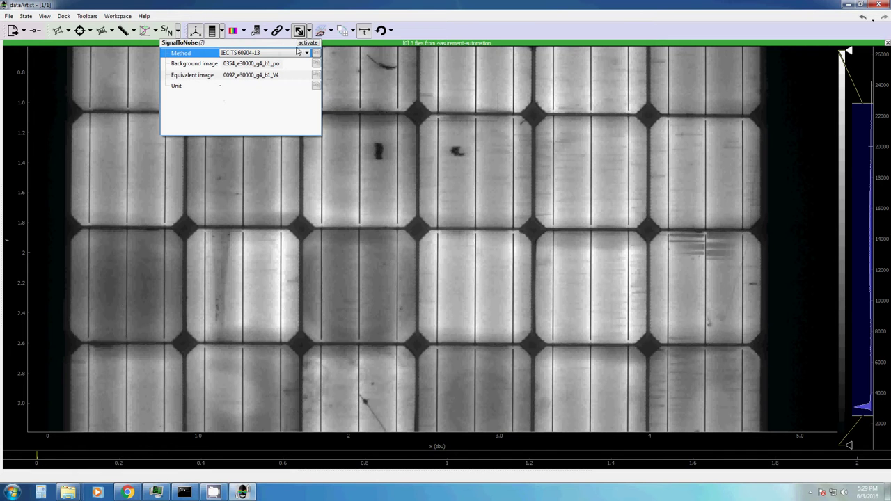
click(304, 45)
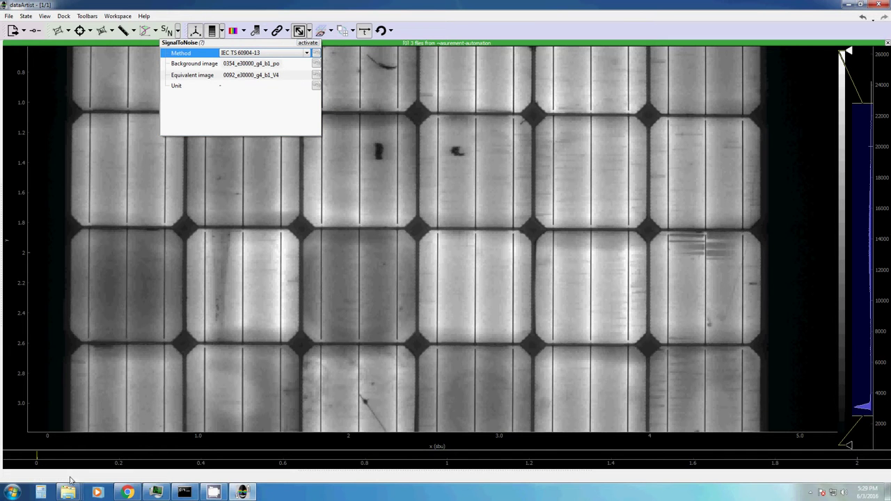
Step: Read the 46.24 average signal-to-noise result in the console log, then hide the log
drag(310, 471, 311, 373)
drag(64, 450, 106, 448)
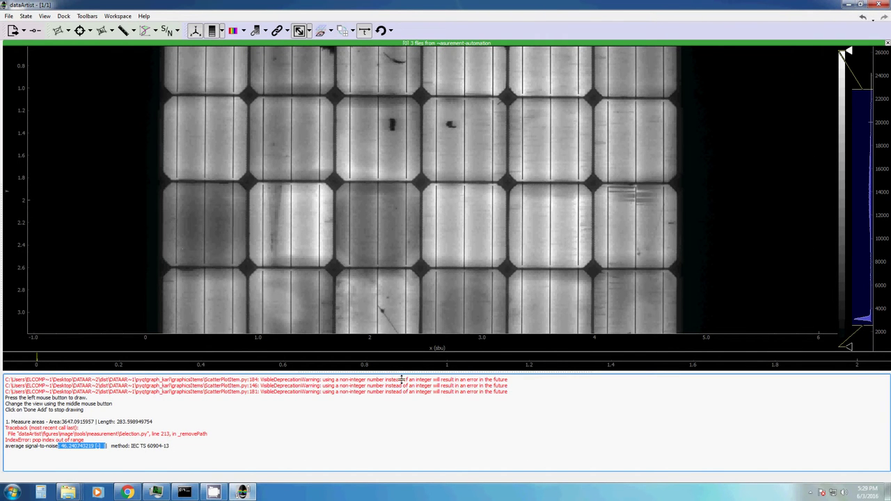
drag(403, 375, 408, 469)
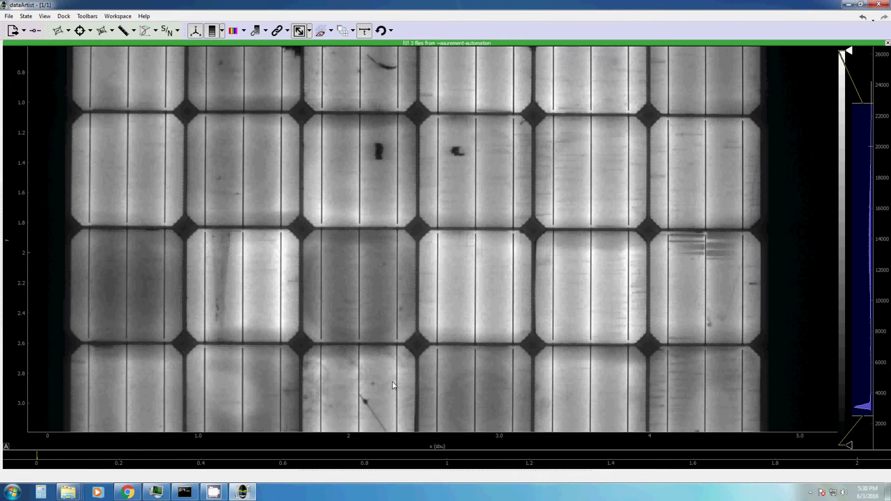
Step: Zoom in and pan to the two cell junctions around y 1.8–2.5
scroll(357, 252, up, 5)
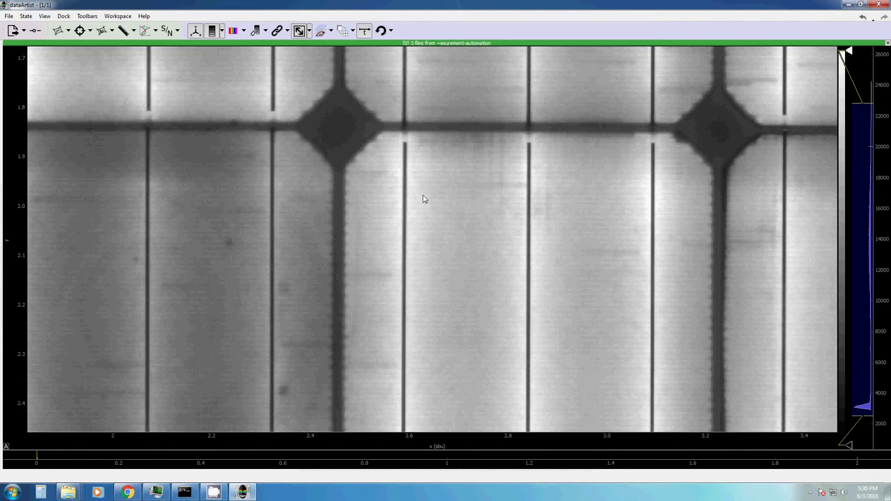
drag(435, 219, 416, 200)
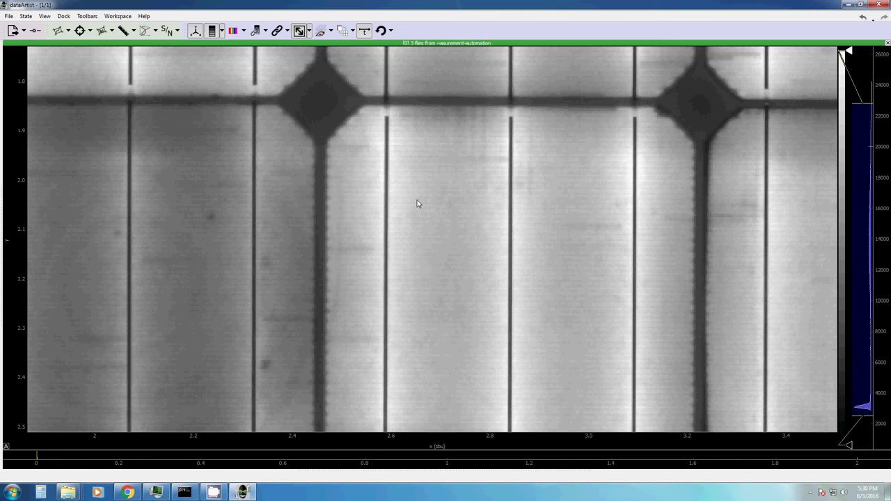
Step: Switch the signal-to-noise method to Bedrich2016 and clear the background and equivalent images
click(177, 32)
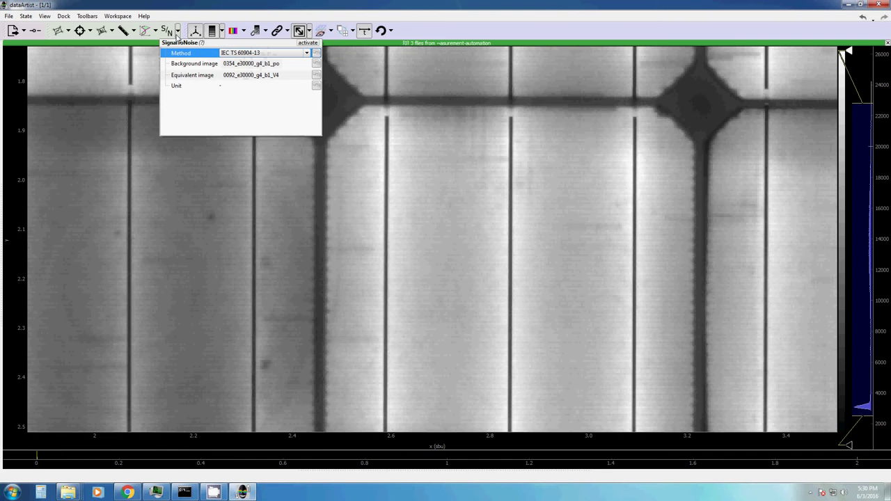
click(227, 53)
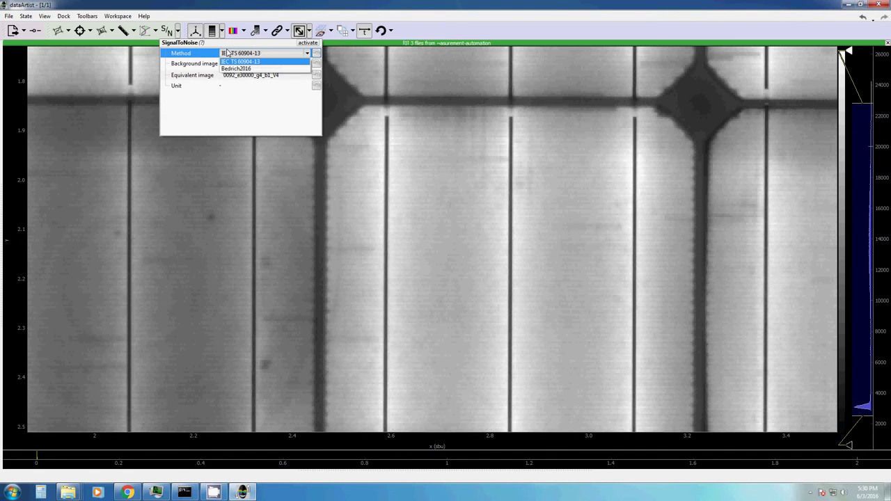
click(230, 69)
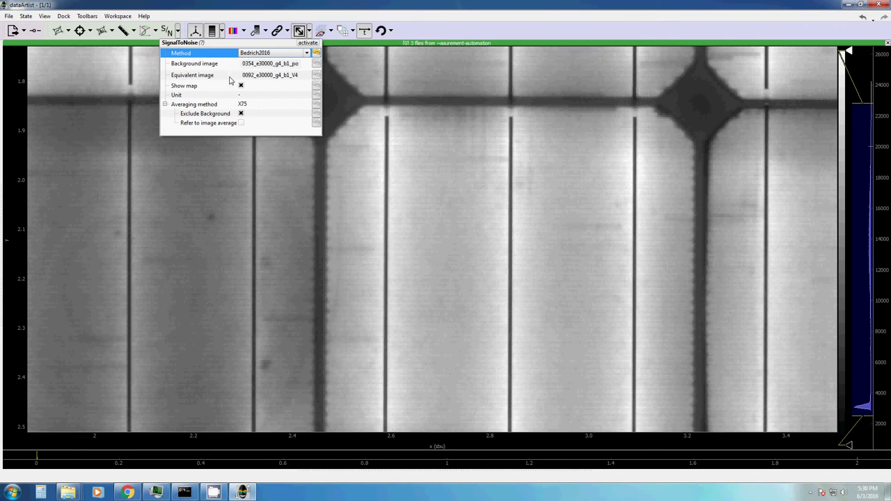
click(257, 73)
click(256, 74)
click(255, 74)
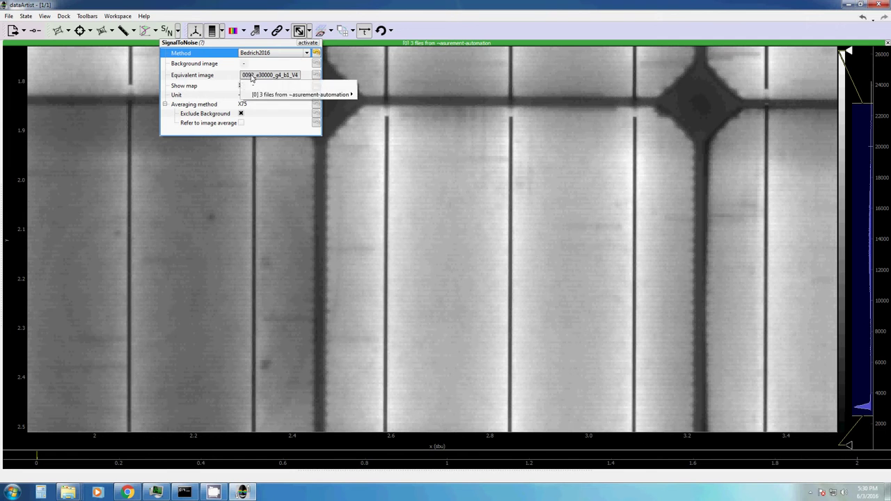
click(255, 81)
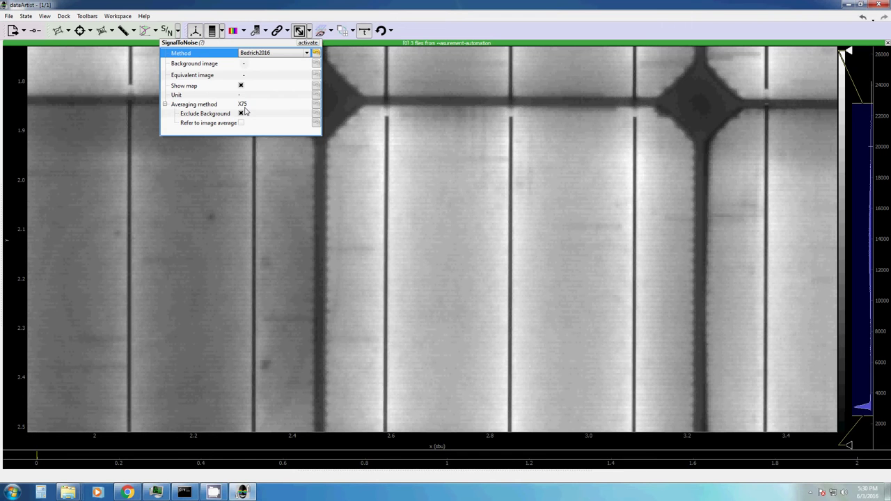
Step: Change the averaging method from X75 to average
click(244, 106)
click(244, 106)
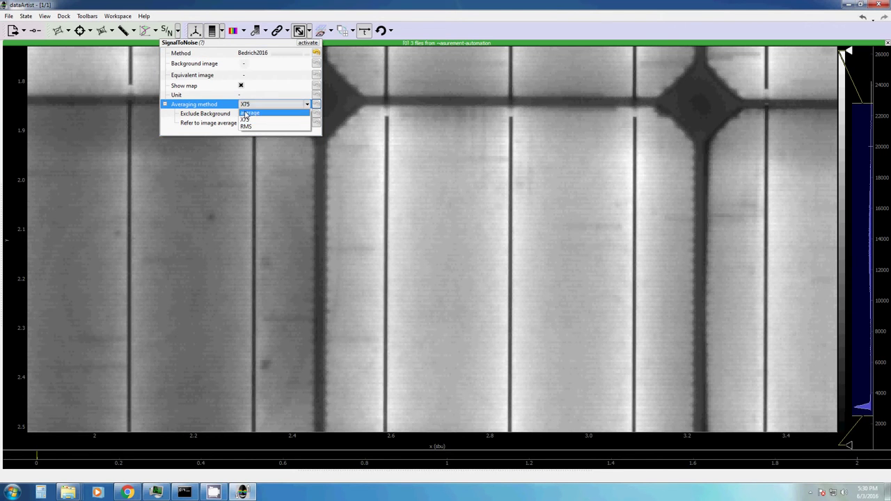
click(245, 112)
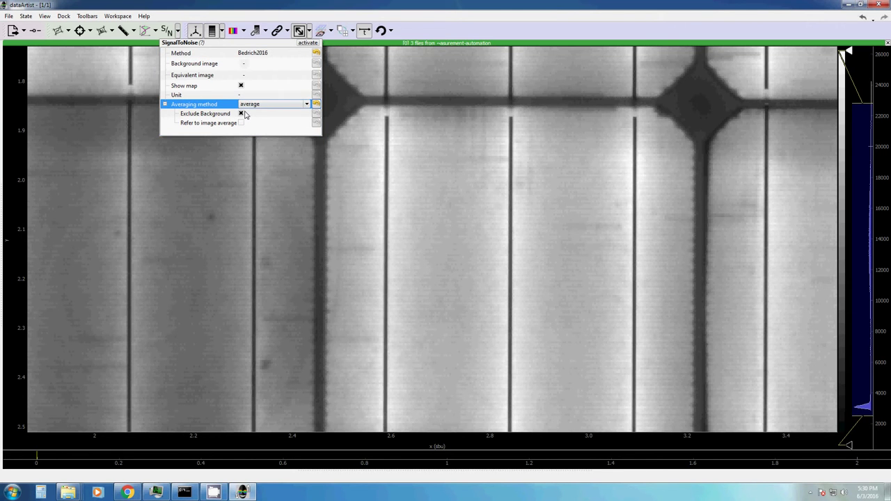
click(245, 104)
click(250, 124)
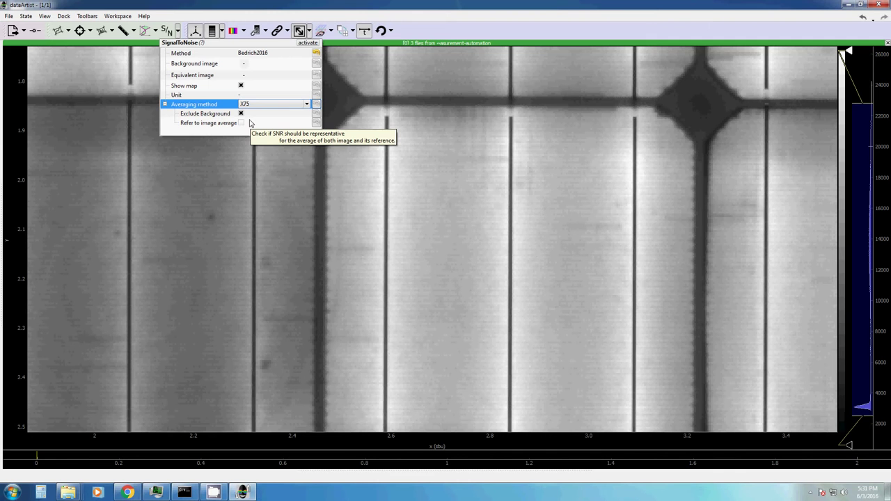
click(245, 104)
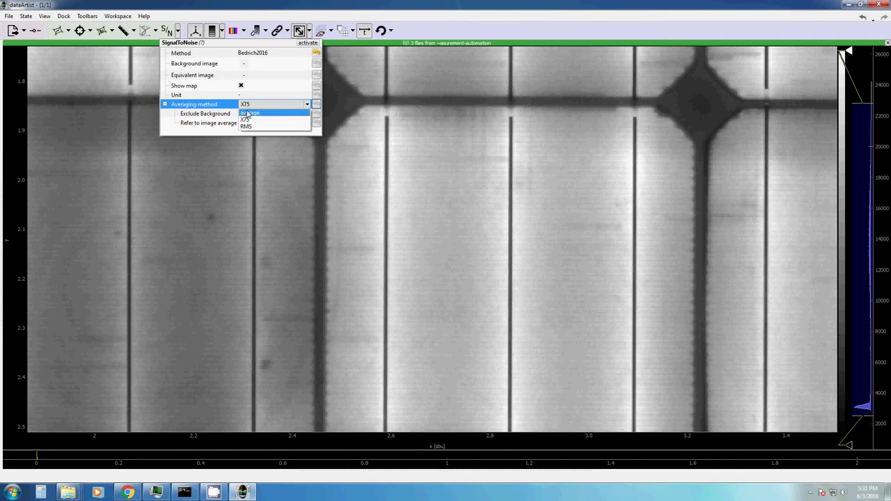
click(247, 114)
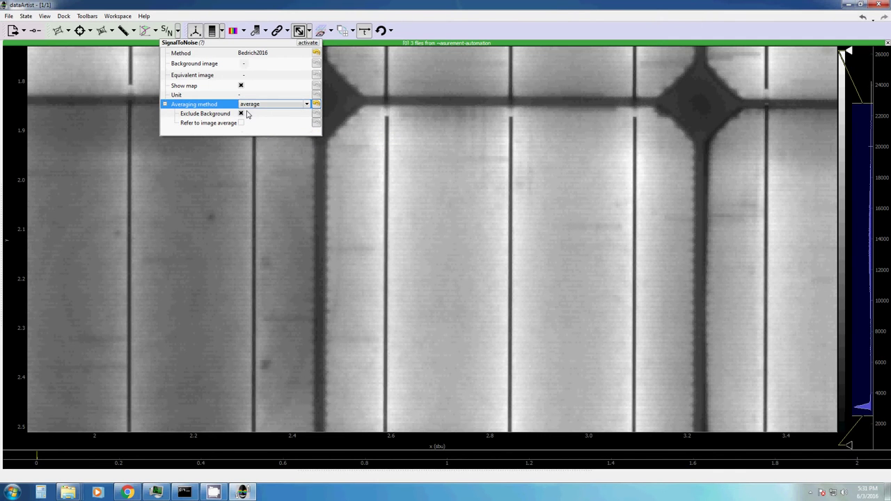
Step: Compute the Bedrich2016 SNR map and adjust its display levels so the cells show clearly
click(308, 43)
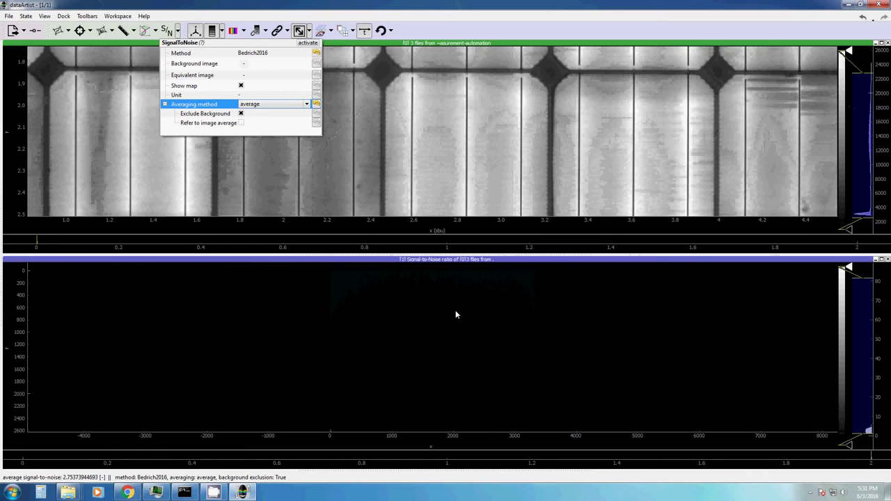
click(489, 165)
drag(871, 284, 868, 427)
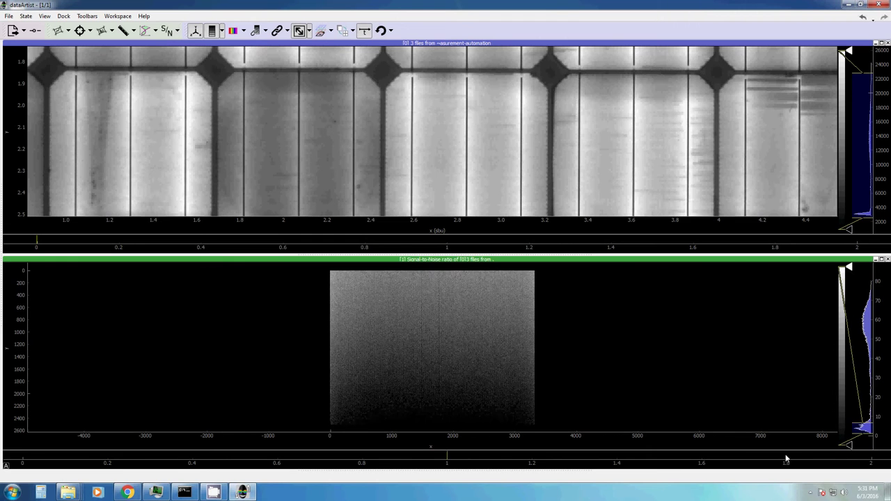
drag(534, 458, 159, 454)
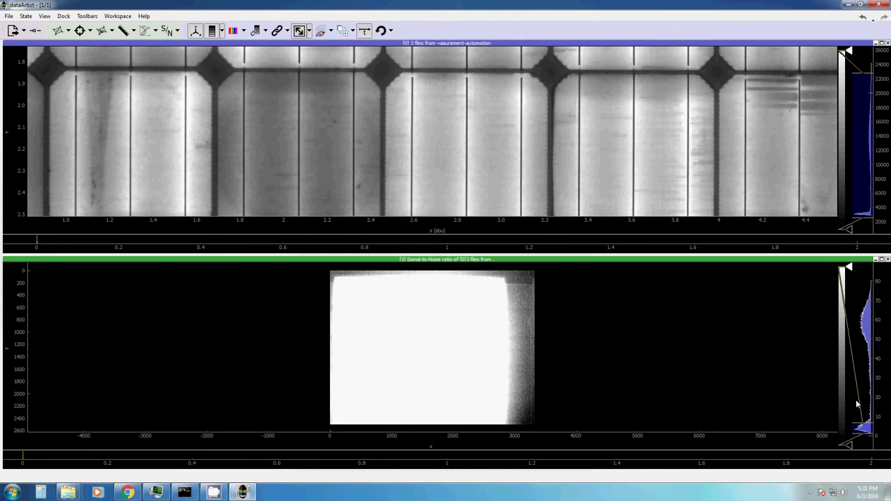
drag(862, 426, 861, 292)
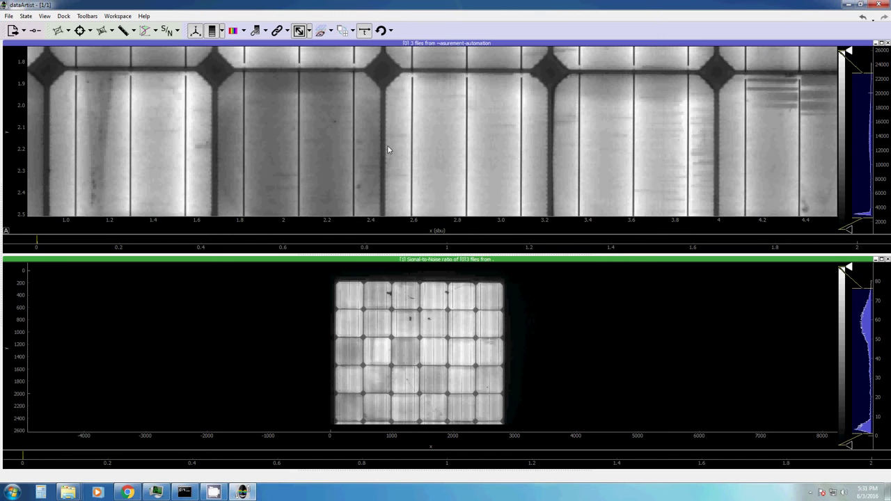
click(419, 116)
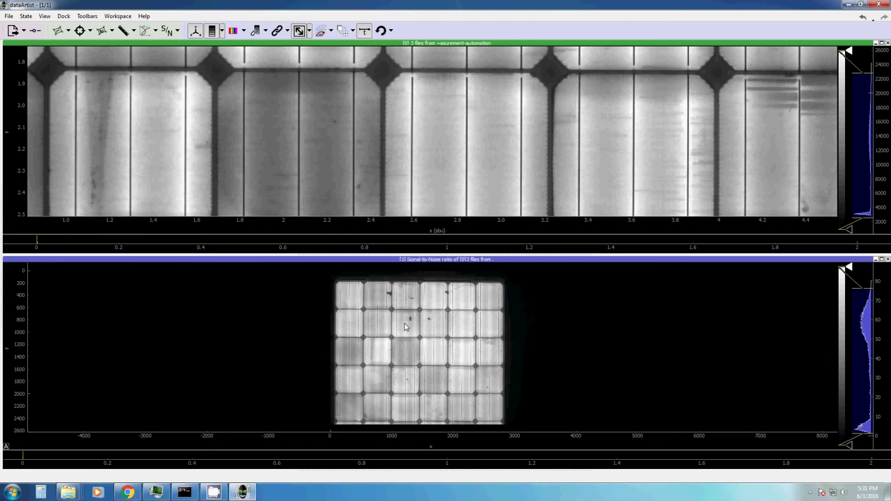
mouse_move(411, 362)
mouse_down()
mouse_move(411, 350)
mouse_move(422, 361)
mouse_up()
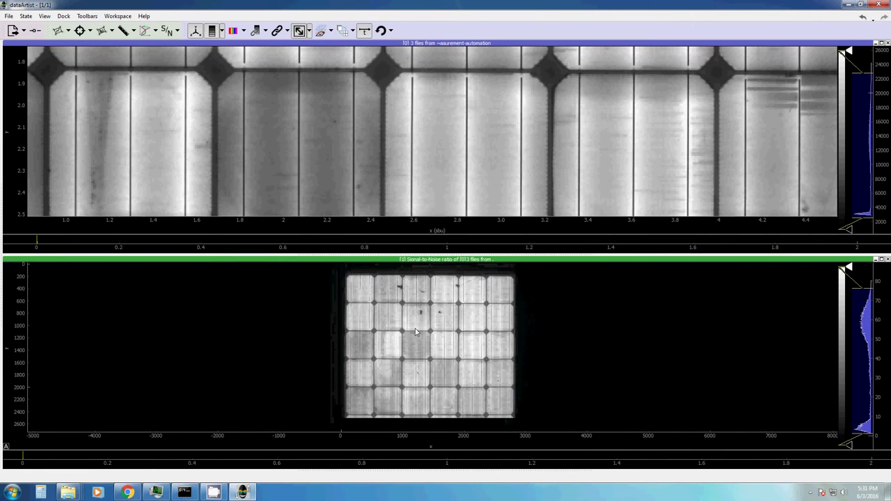
scroll(420, 319, up, 2)
scroll(420, 319, down, 1)
scroll(420, 321, down, 2)
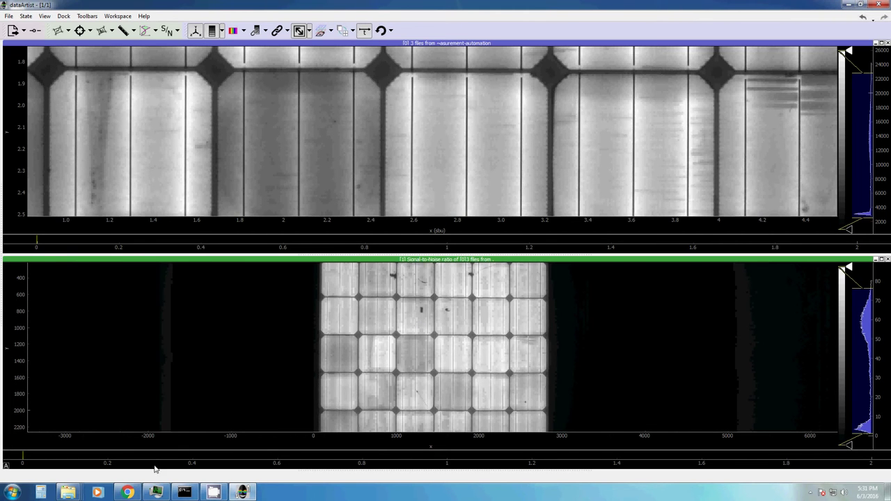
Step: Check the 56.74 average signal-to-noise value in the console, then collapse the console
drag(403, 469, 399, 355)
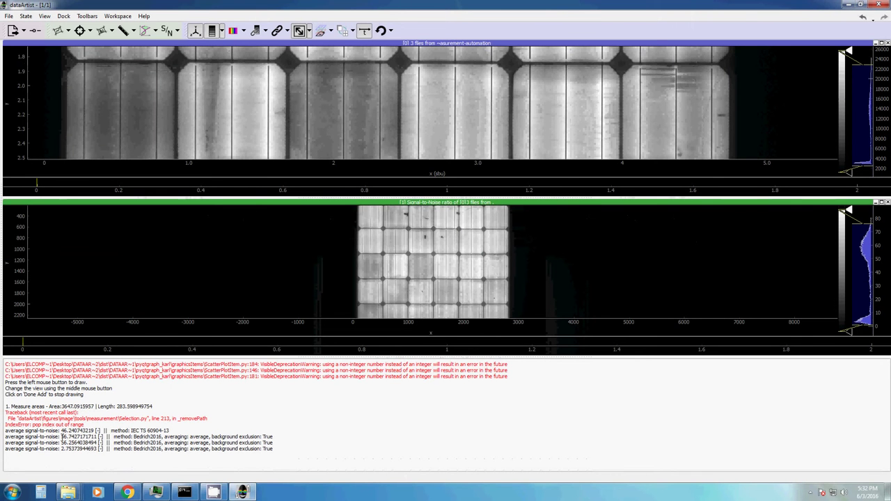
drag(61, 437, 107, 437)
click(62, 446)
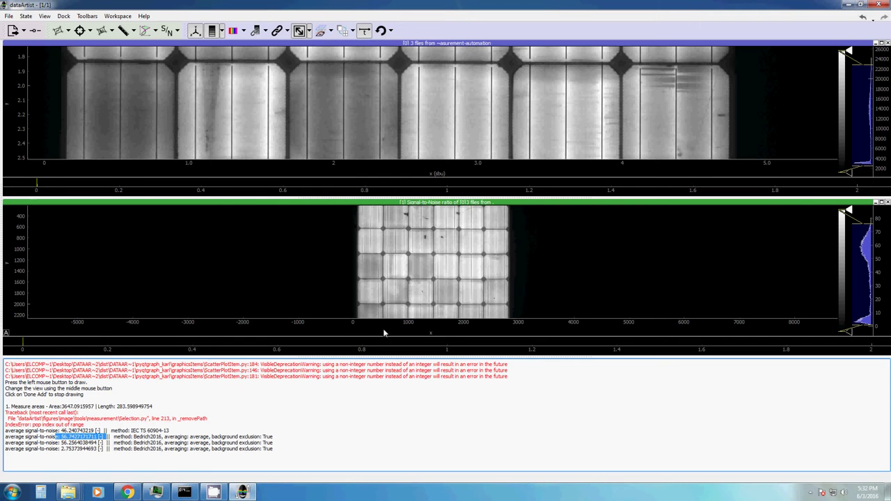
drag(414, 355, 413, 480)
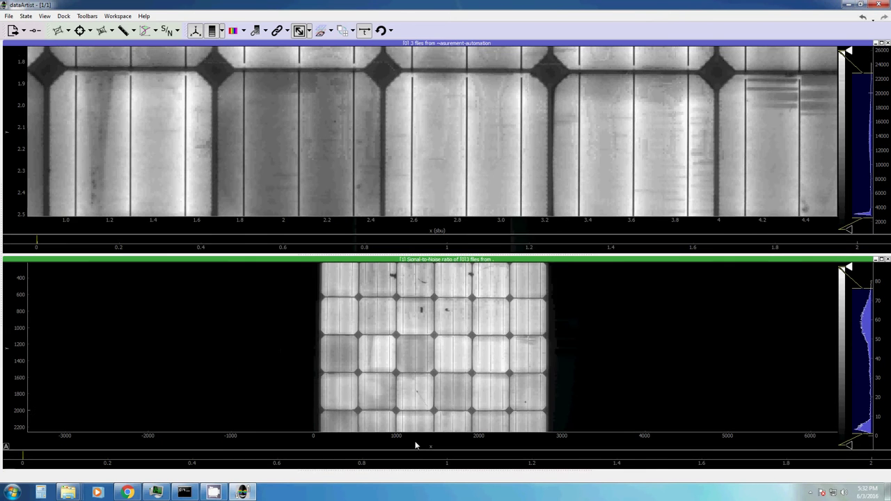
Step: Set export type to original with Cut negative values on, stretching and resizing off
click(23, 31)
click(84, 64)
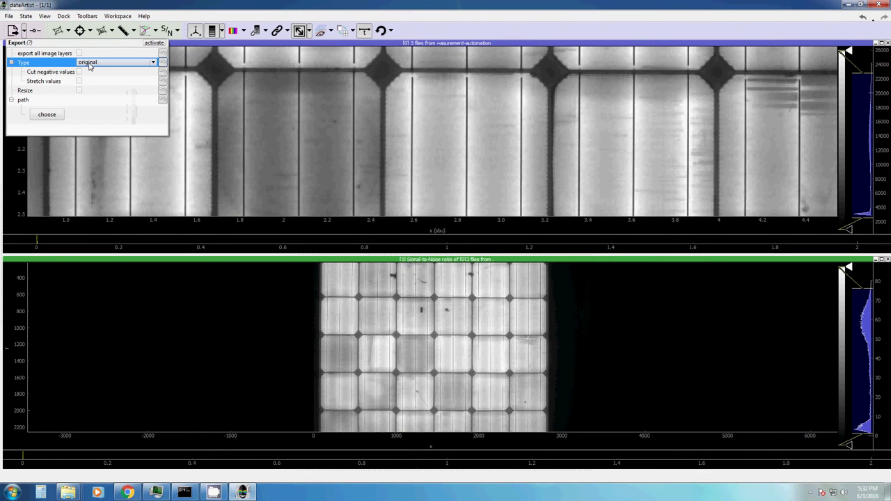
click(89, 64)
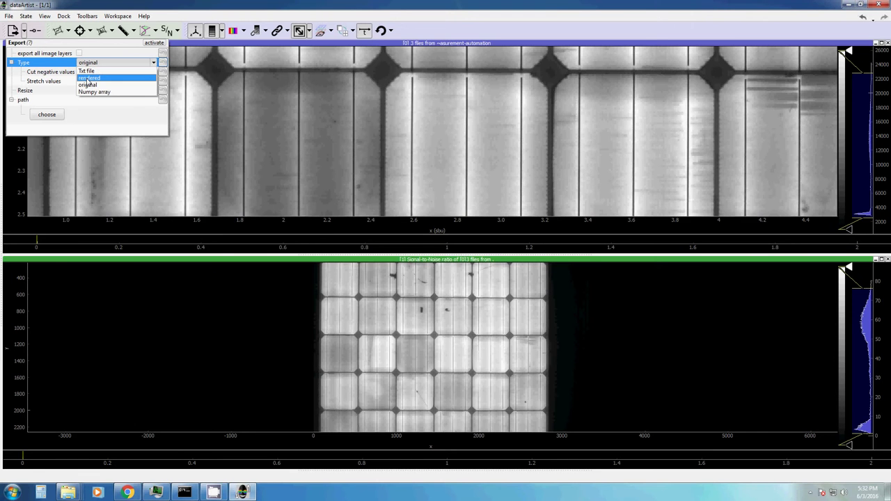
click(87, 85)
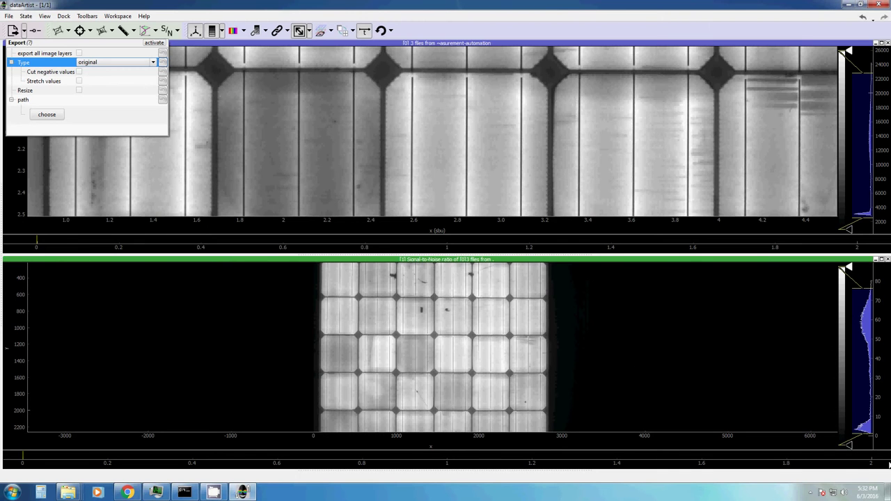
click(87, 63)
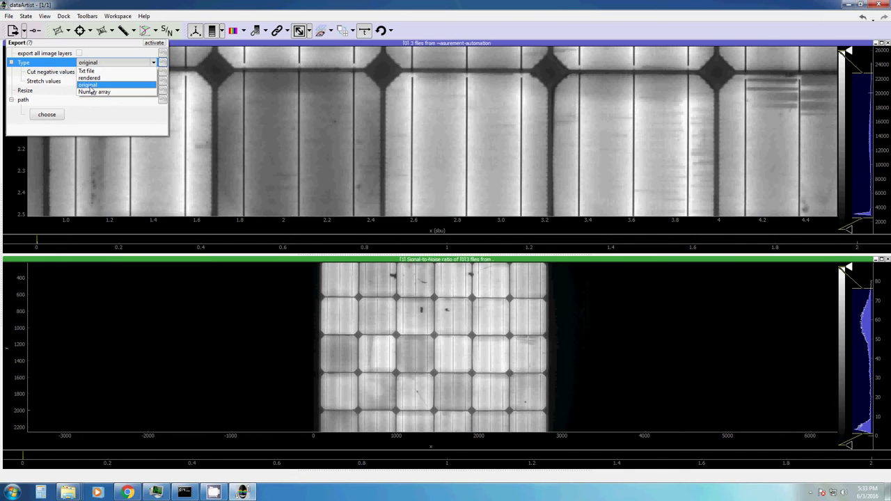
click(92, 85)
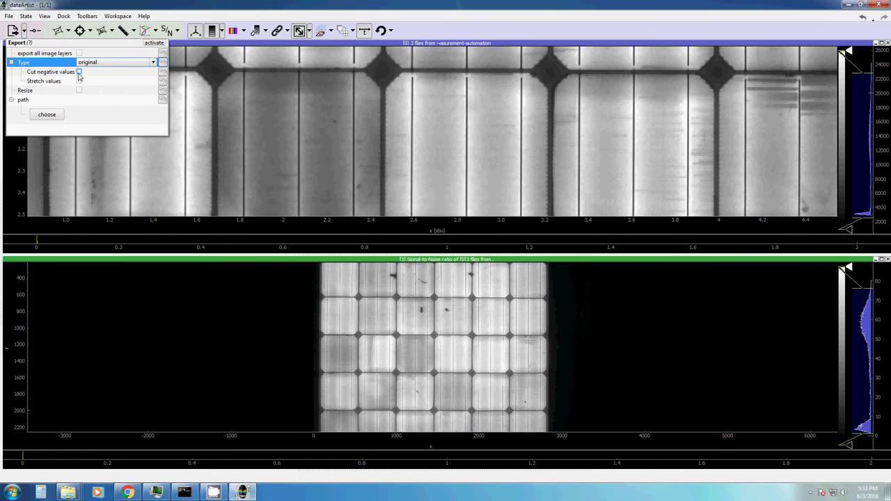
click(79, 72)
click(80, 81)
click(79, 81)
click(80, 91)
click(79, 91)
Step: Save the exported map as snr.png on the Desktop
click(47, 113)
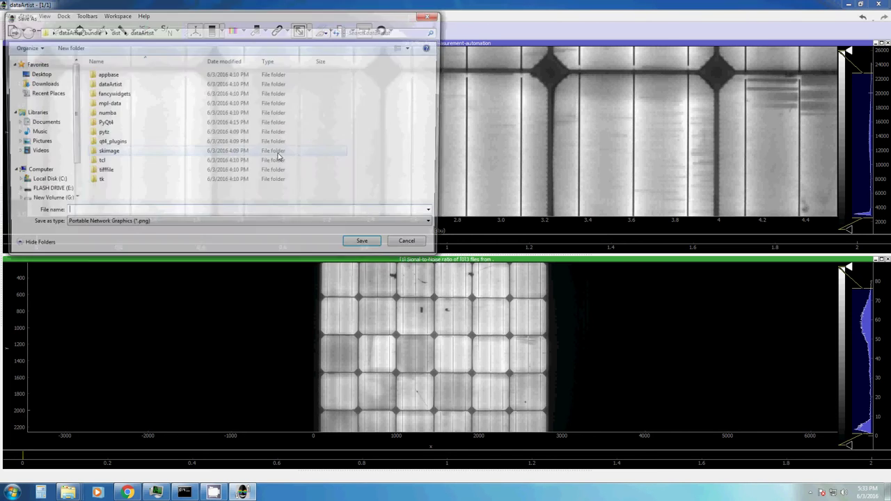
click(37, 74)
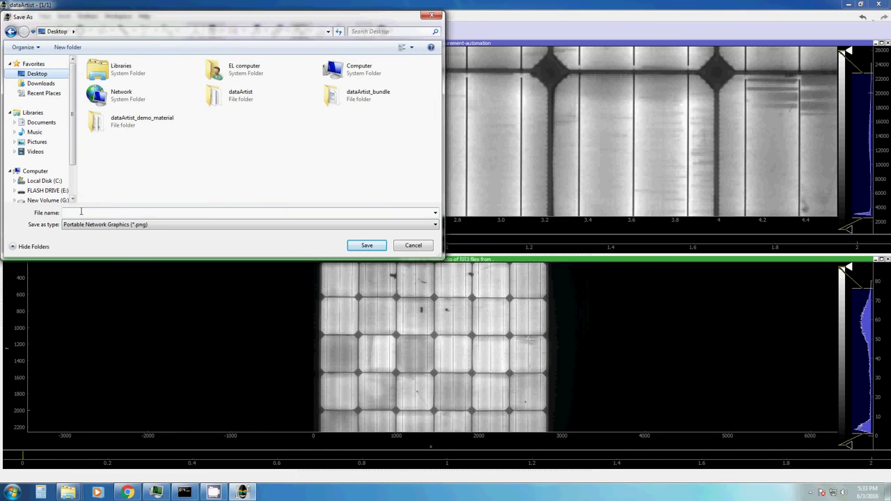
click(81, 212)
text(snr)
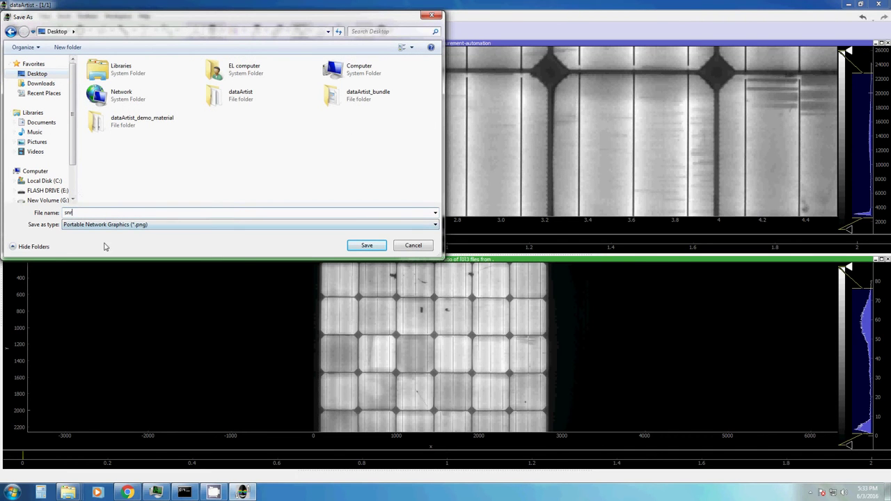
key(Return)
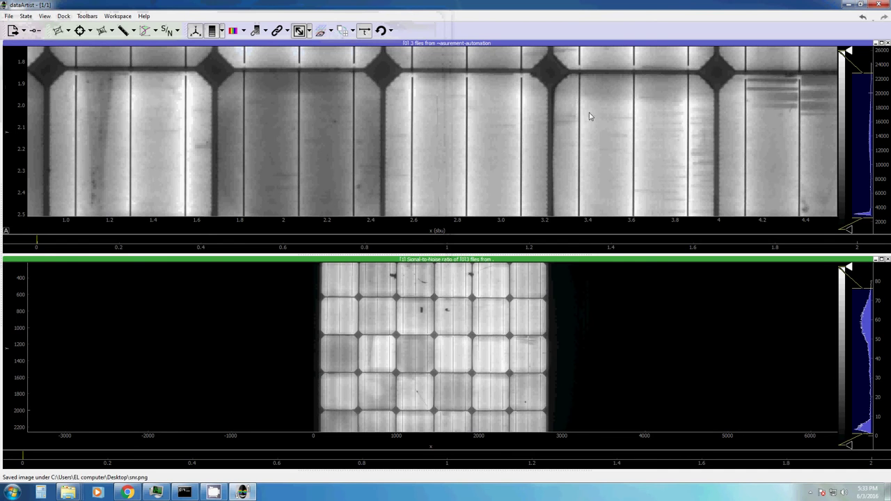
Step: Open snr.png from the desktop to check it, then bring dataArtist back as a smaller window
click(847, 5)
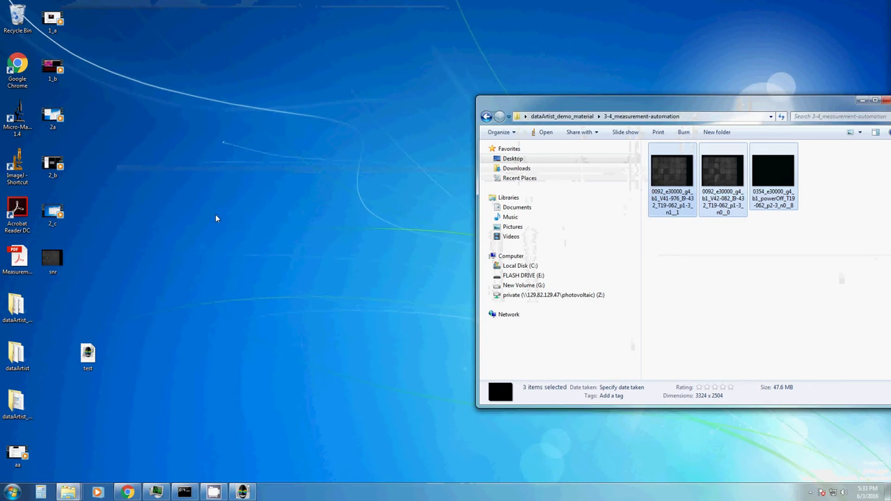
double_click(56, 258)
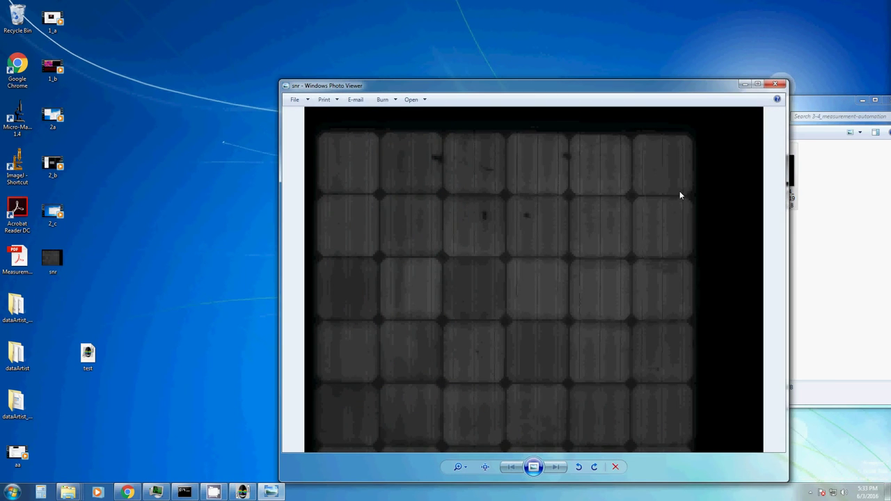
click(775, 84)
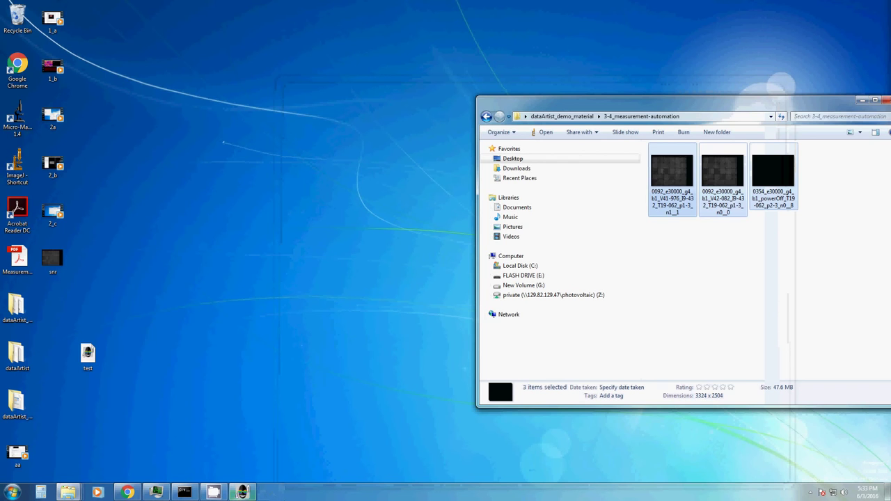
click(242, 492)
double_click(319, 5)
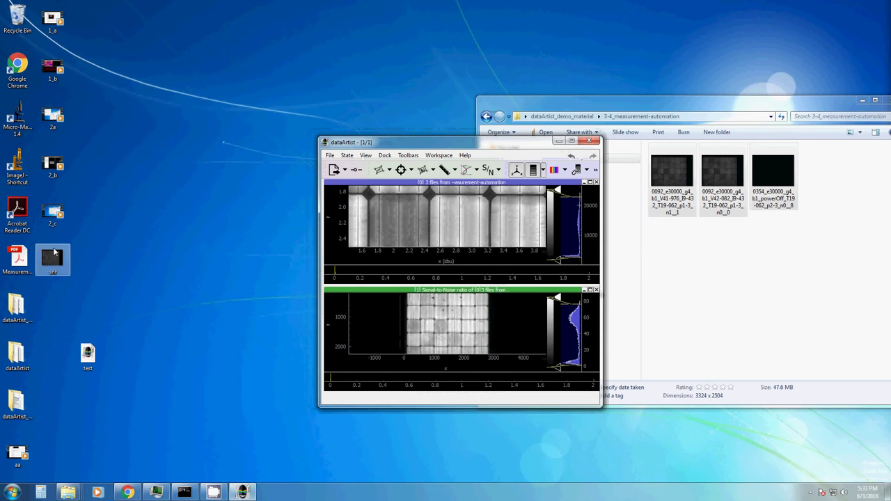
Step: Import snr.png from the desktop into dataArtist as a new display and maximize the window
drag(55, 253, 536, 239)
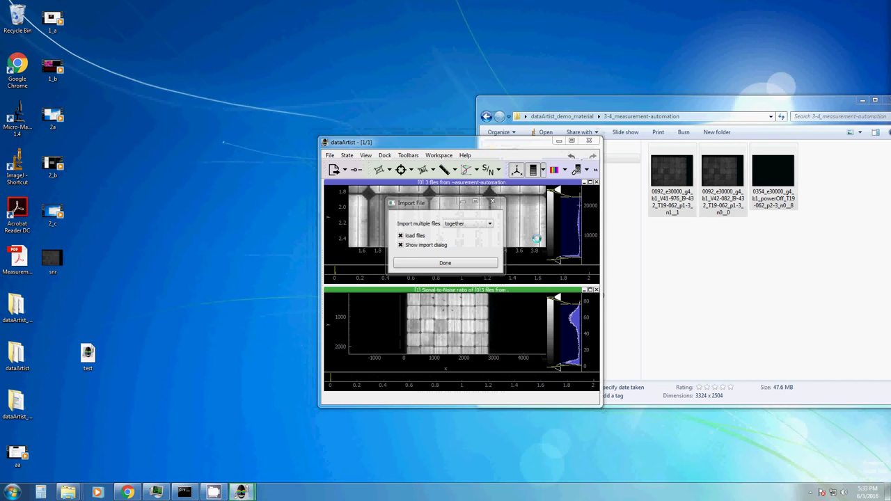
click(451, 263)
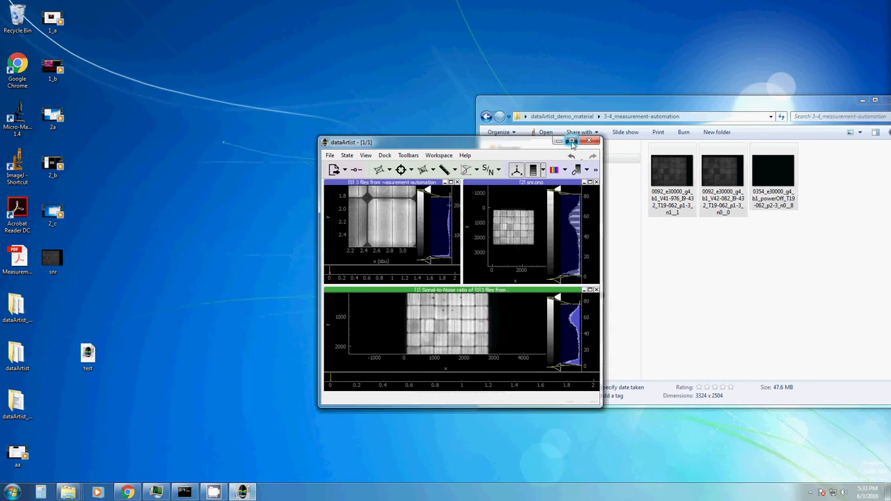
click(572, 142)
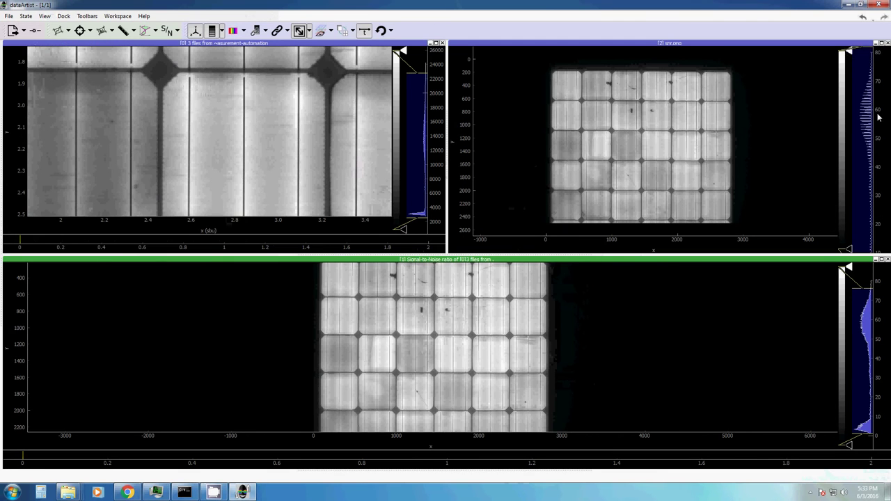
scroll(878, 118, up, 3)
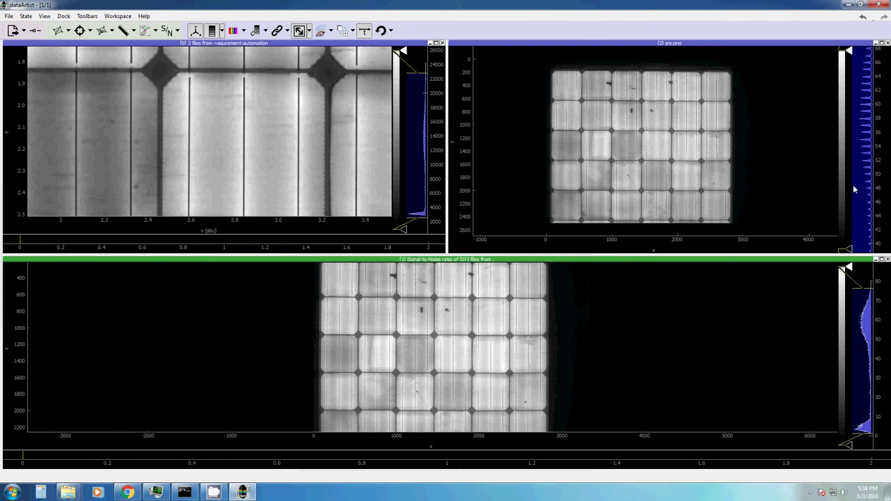
scroll(878, 321, up, 5)
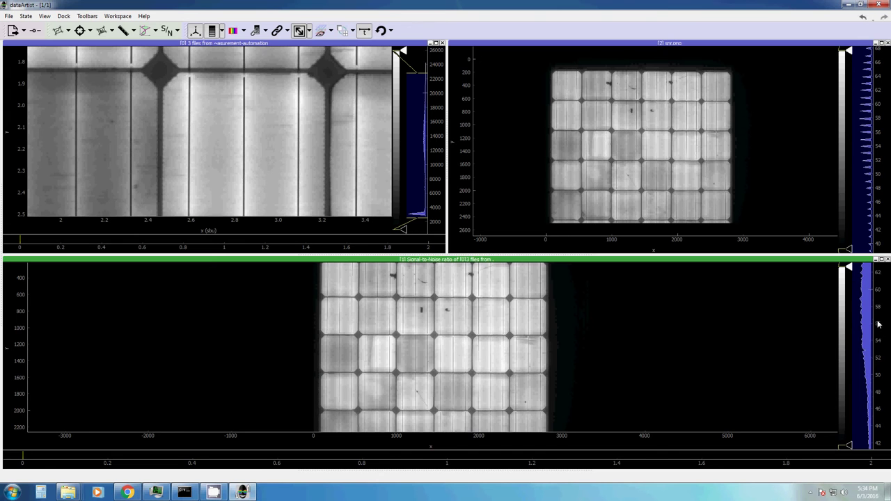
click(623, 134)
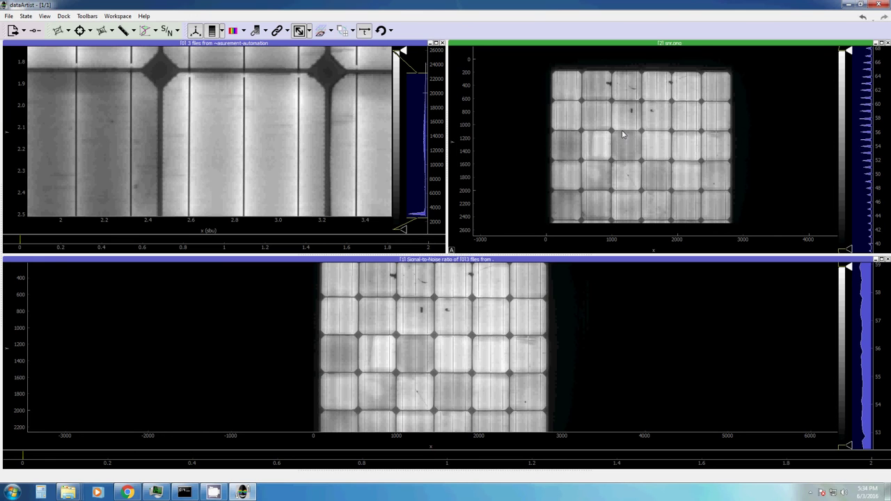
Step: Pin two readout markers on the Signal-to-Noise map, at x=1067.5 and x=1751.2
click(452, 313)
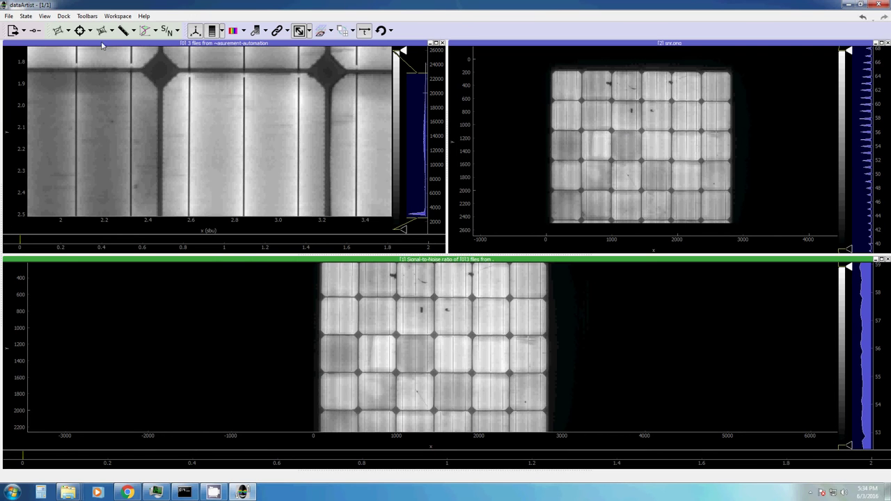
click(79, 30)
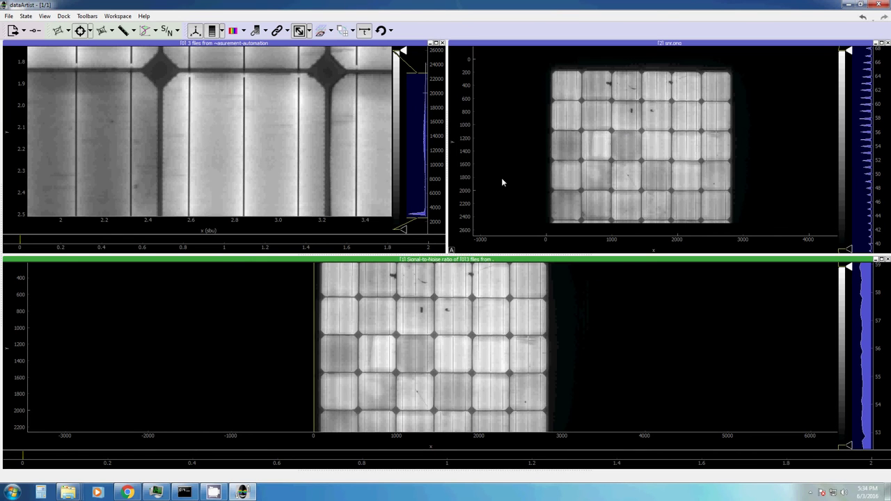
click(402, 320)
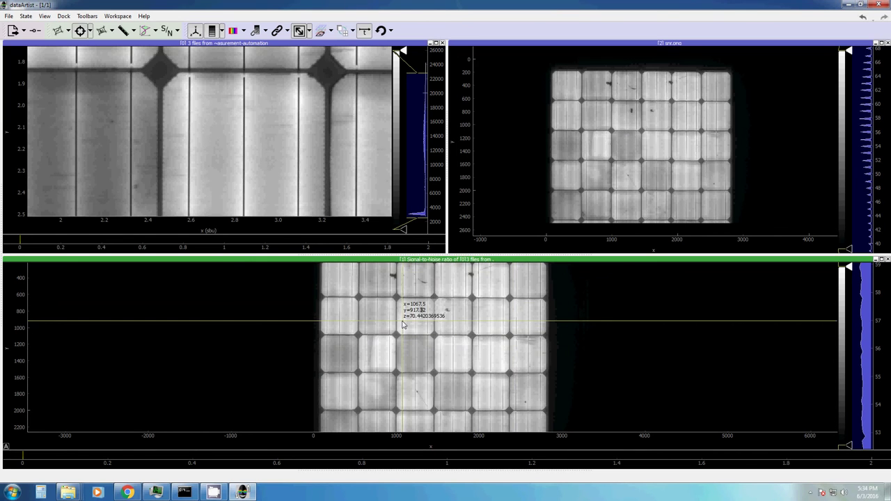
click(458, 288)
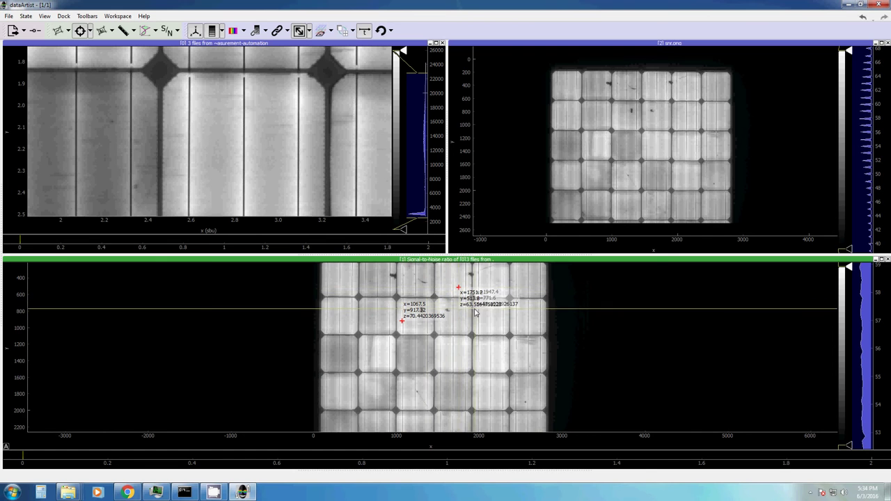
click(80, 31)
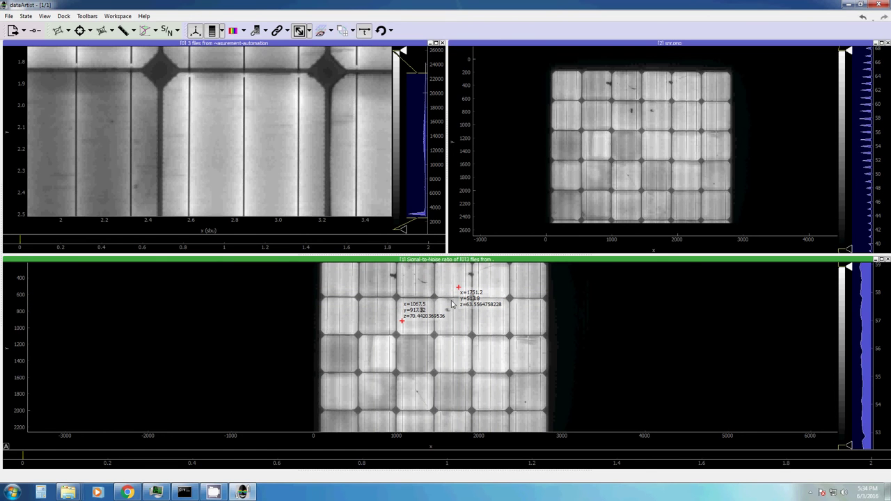
Step: Export the map as a Numpy array named snr2.npy on the Desktop and shrink the window
click(25, 32)
click(104, 62)
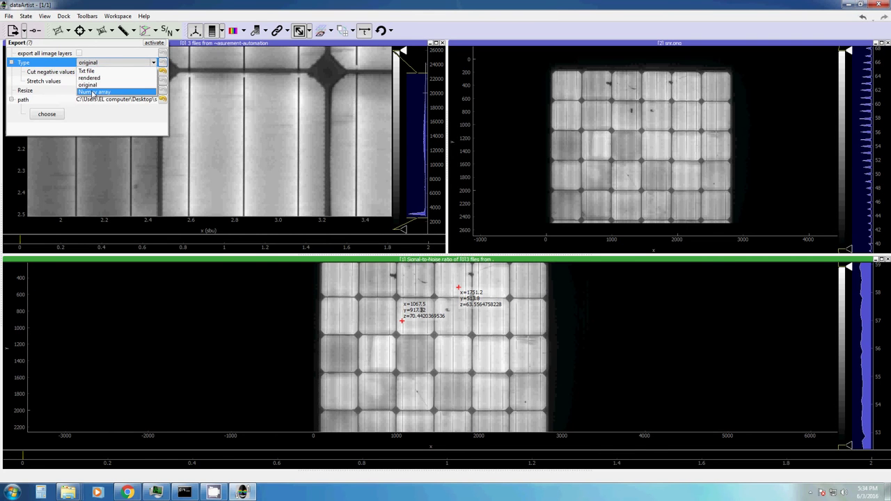
click(90, 87)
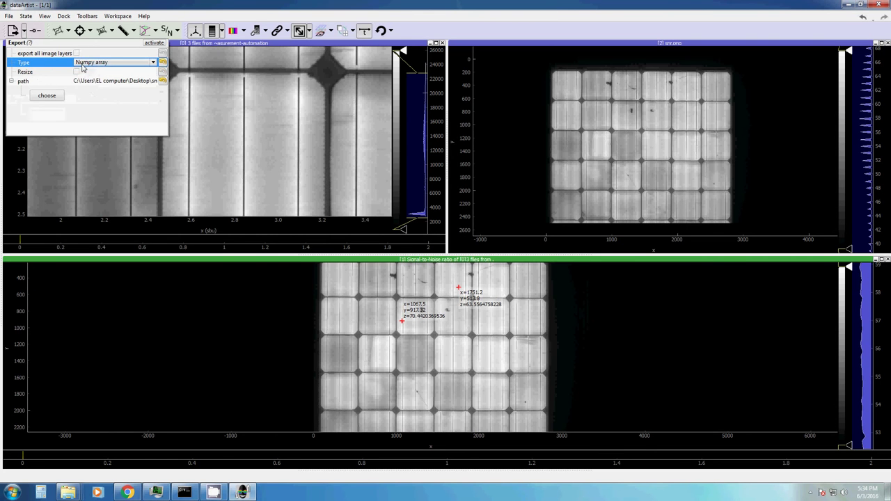
click(47, 95)
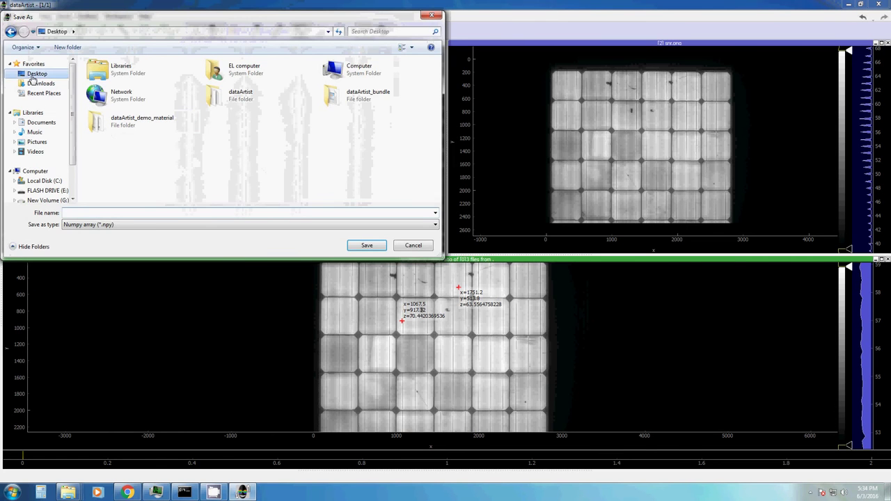
click(92, 212)
text(snr2)
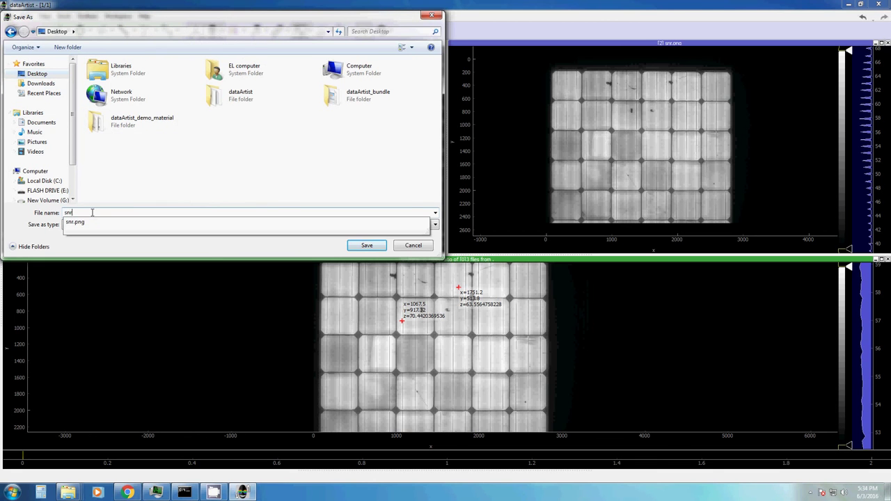
click(366, 246)
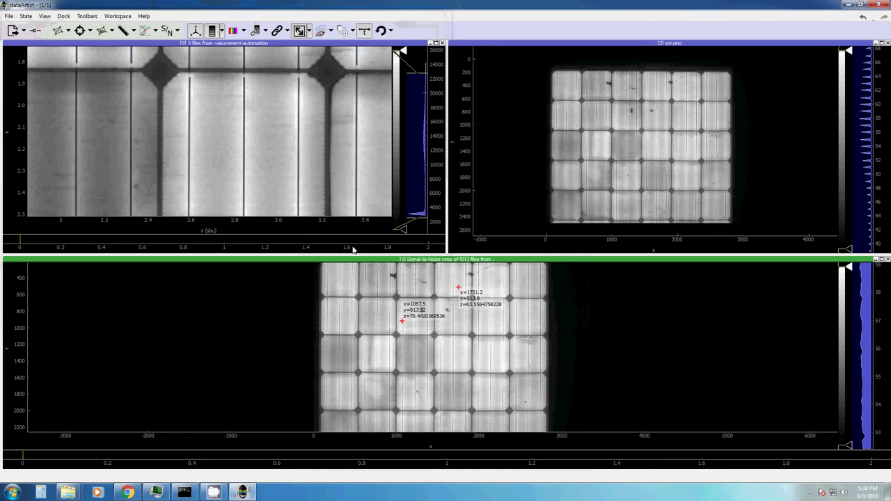
double_click(292, 9)
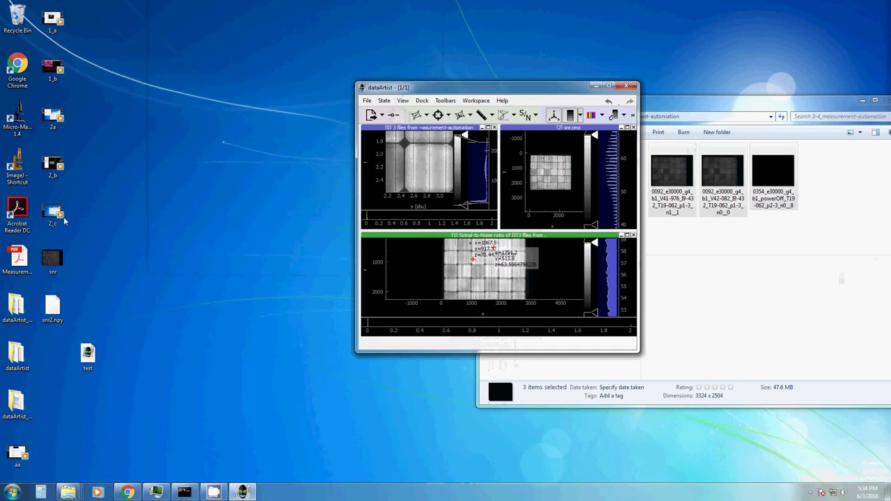
Step: Import snr2.npy from the desktop as a fourth display and return dataArtist to full screen
click(55, 264)
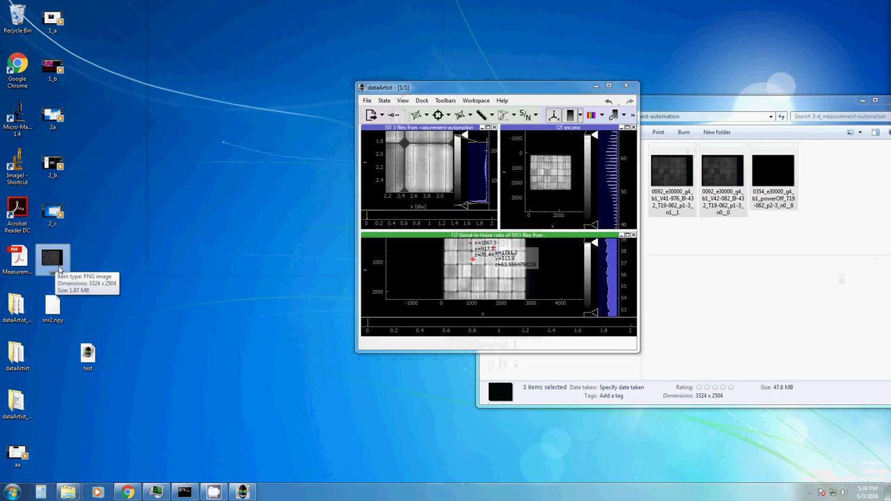
drag(56, 310, 98, 263)
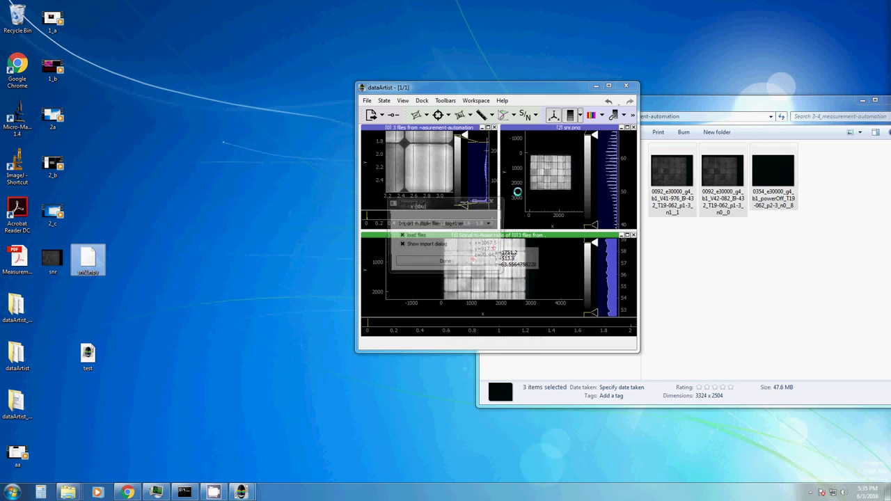
click(460, 276)
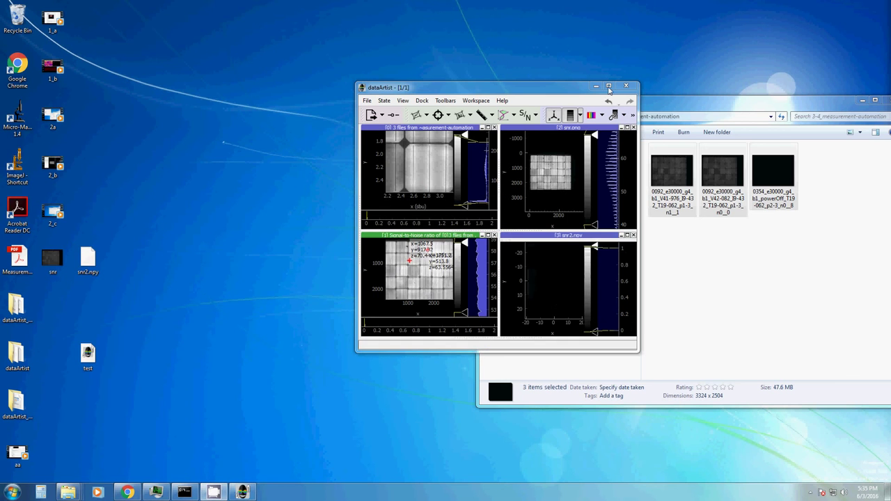
click(609, 86)
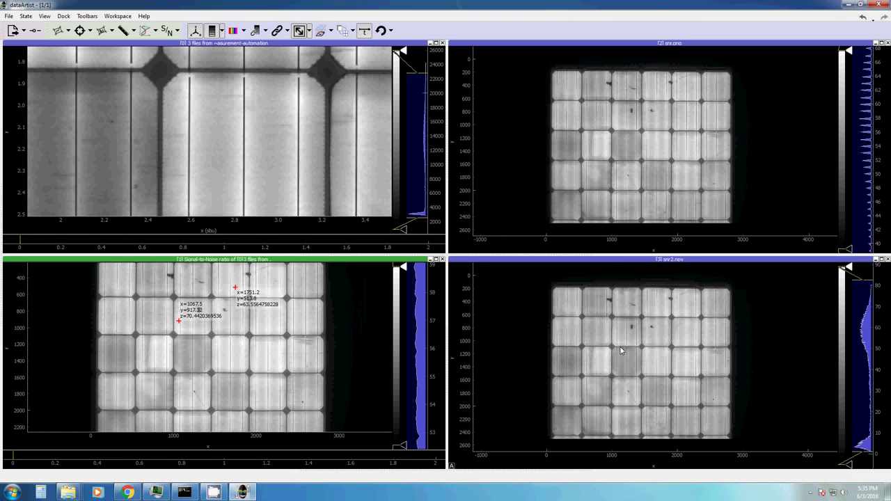
drag(304, 318, 322, 353)
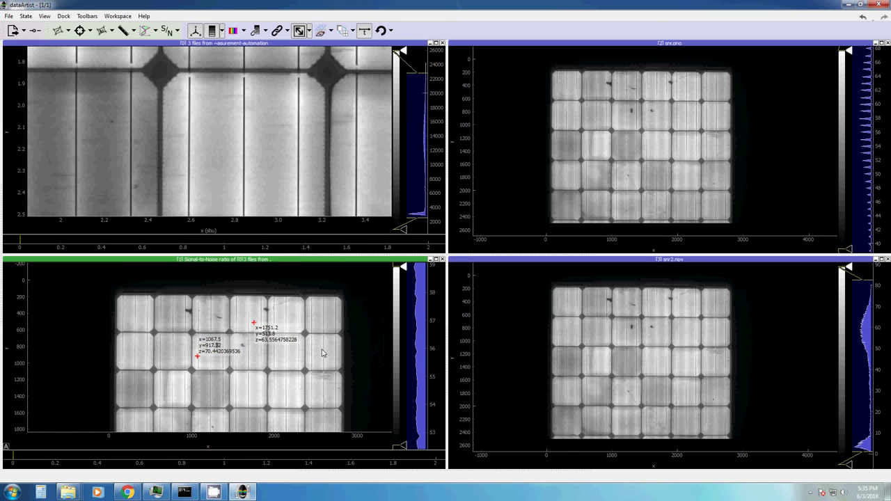
Step: Link the SNR map's view to the snr2.npy display
click(287, 32)
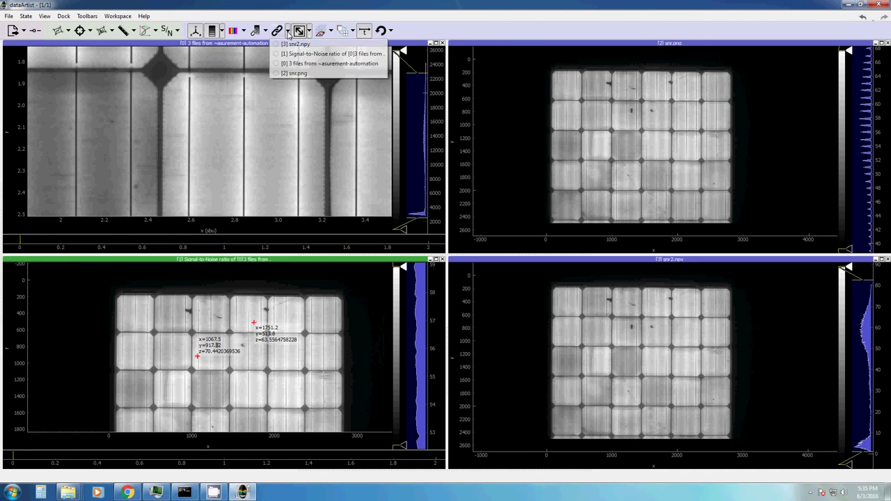
click(286, 45)
scroll(326, 334, down, 4)
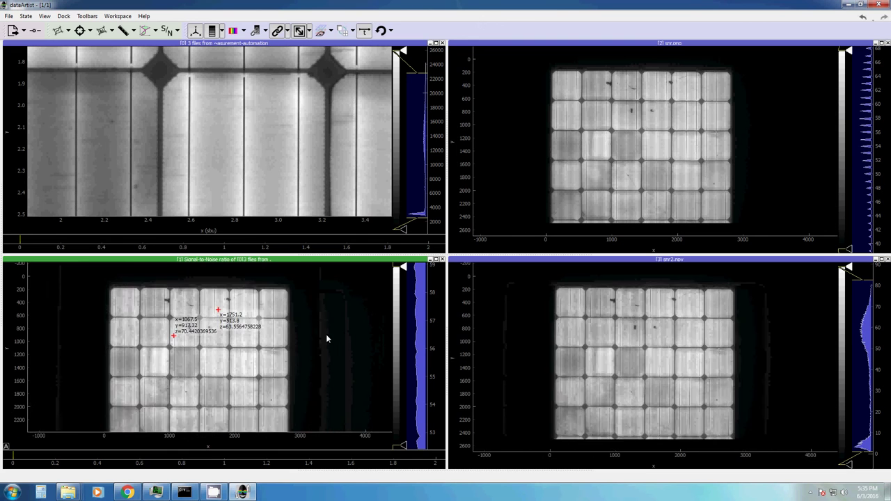
scroll(306, 324, up, 5)
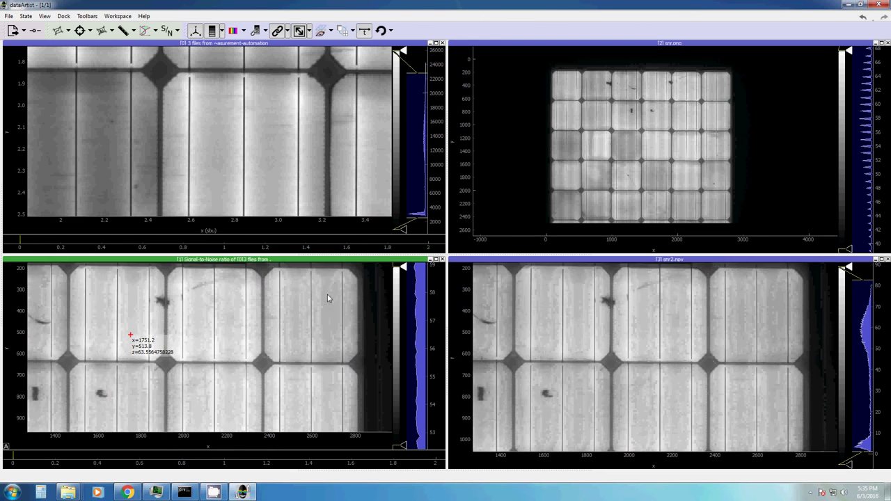
Step: Link snr2.npy's colour levels to the Signal-to-Noise map and raise both maps' lower level
click(265, 31)
click(292, 53)
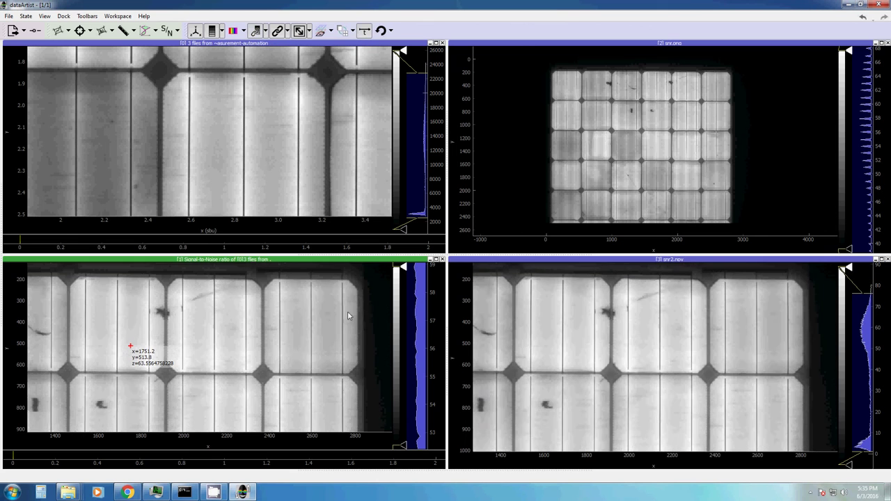
scroll(354, 324, down, 4)
scroll(416, 348, down, 5)
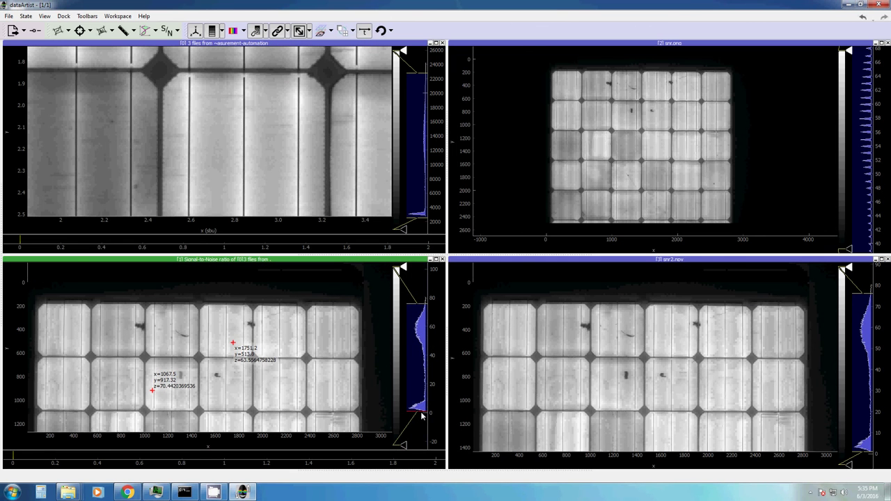
drag(420, 415, 427, 359)
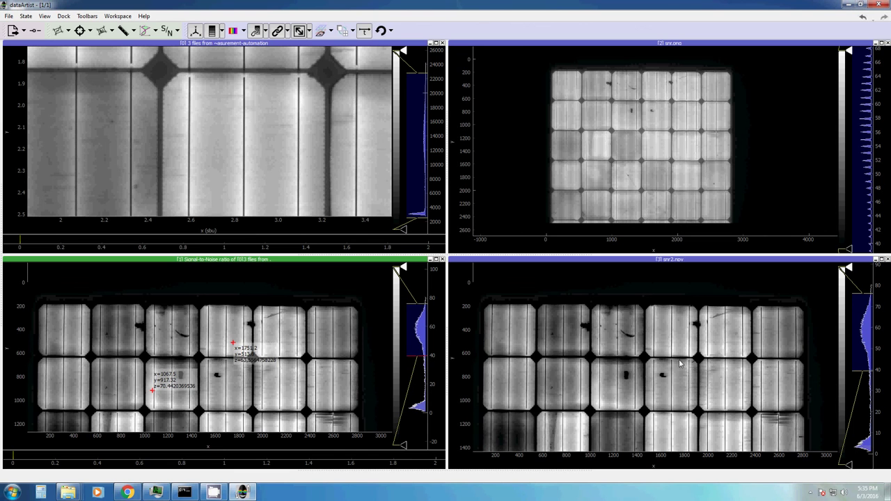
Step: Apply the fire colour palette to the SNR map and zoom in on the image
right_click(396, 320)
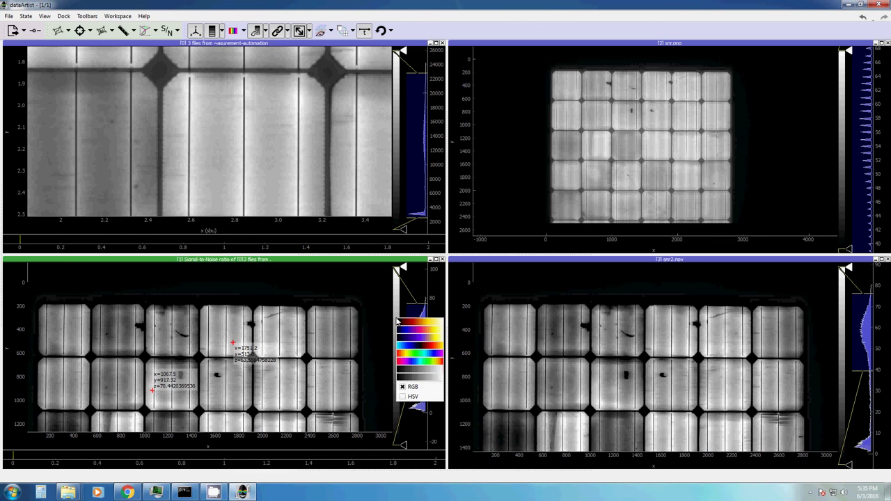
click(411, 335)
scroll(376, 316, up, 3)
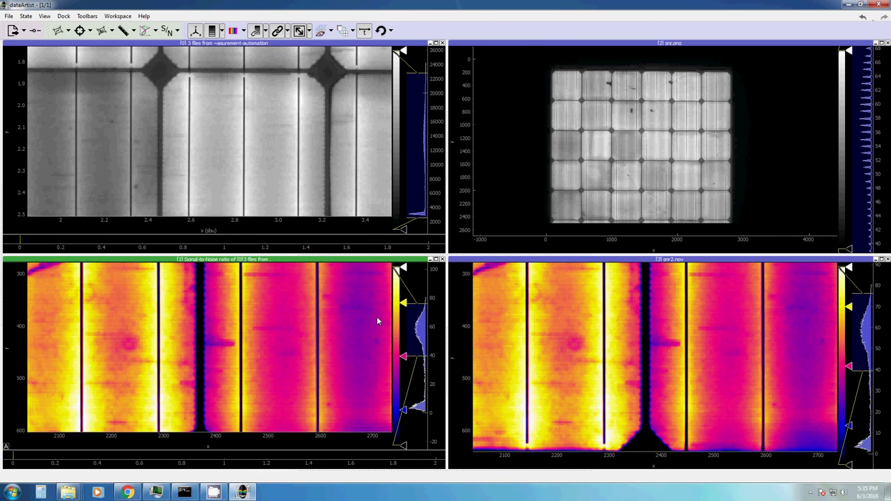
scroll(334, 331, up, 2)
scroll(335, 331, up, 2)
scroll(302, 387, up, 2)
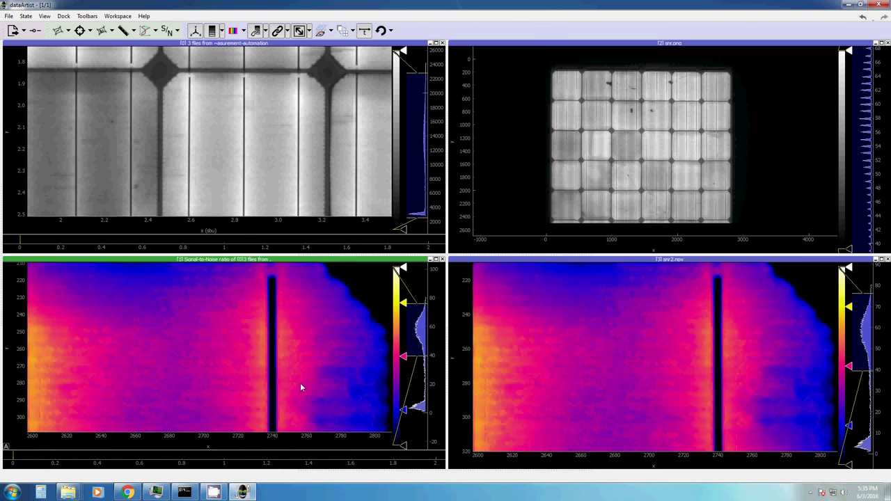
scroll(322, 322, up, 1)
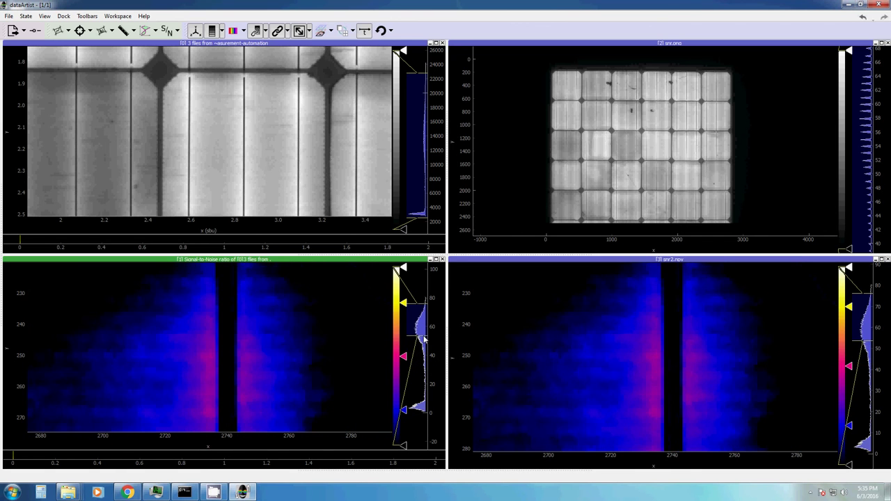
Step: Widen the histogram level range to brighten both maps, then autoscale to show the whole module
drag(420, 357, 420, 373)
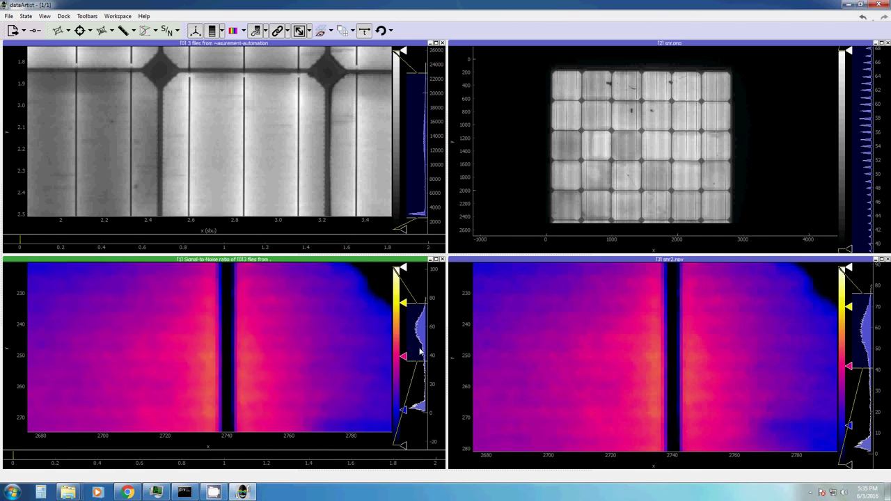
scroll(311, 348, down, 2)
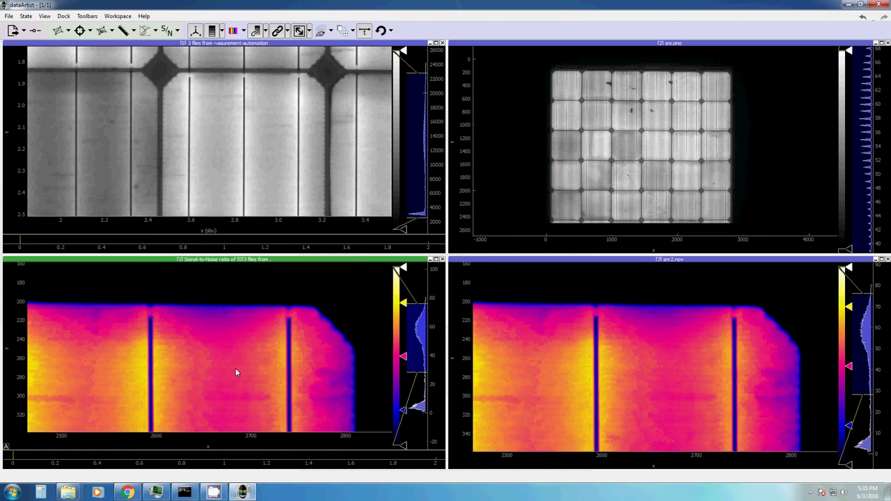
scroll(282, 343, down, 2)
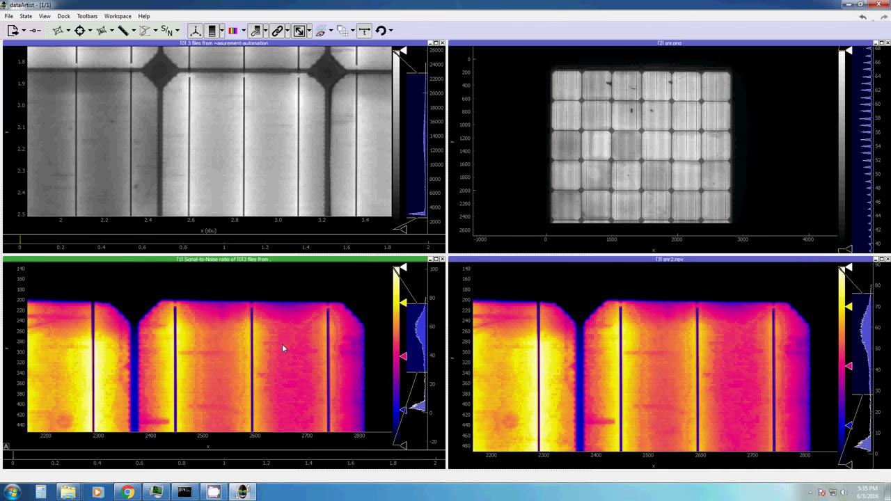
click(7, 447)
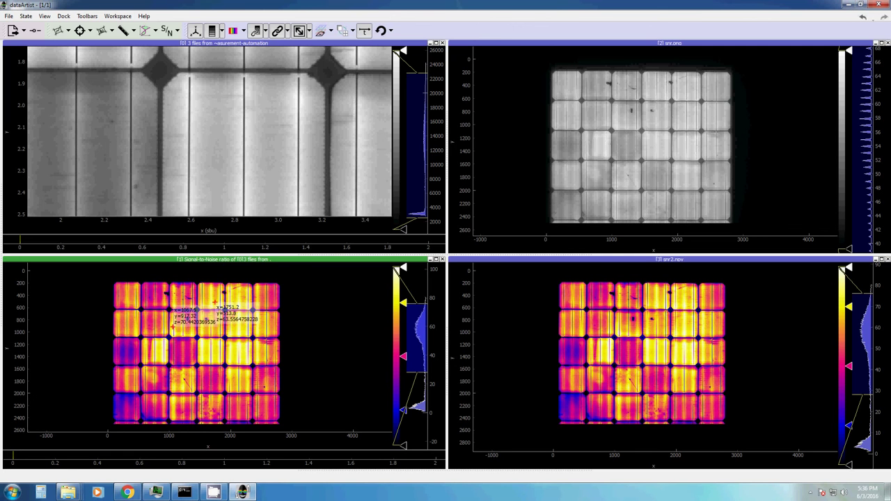
Step: Close the snr.png, snr2.npy and Signal-to-Noise displays, keeping only the EL image
click(887, 257)
click(887, 259)
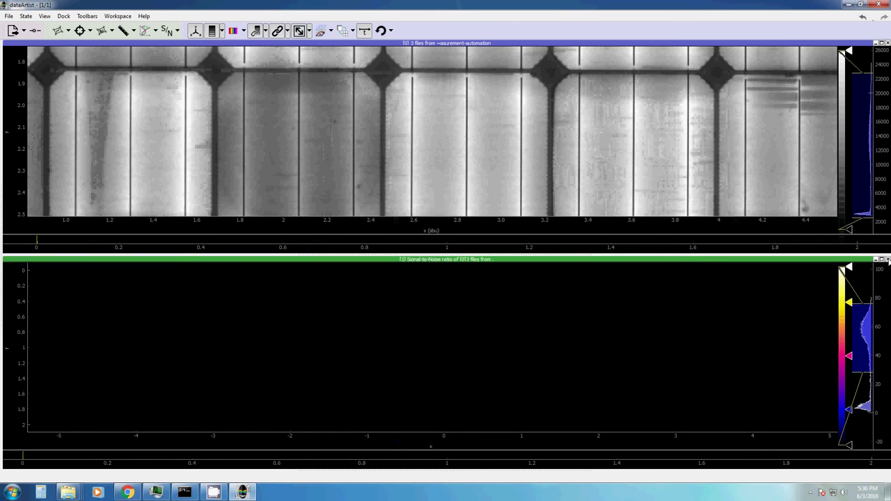
click(888, 259)
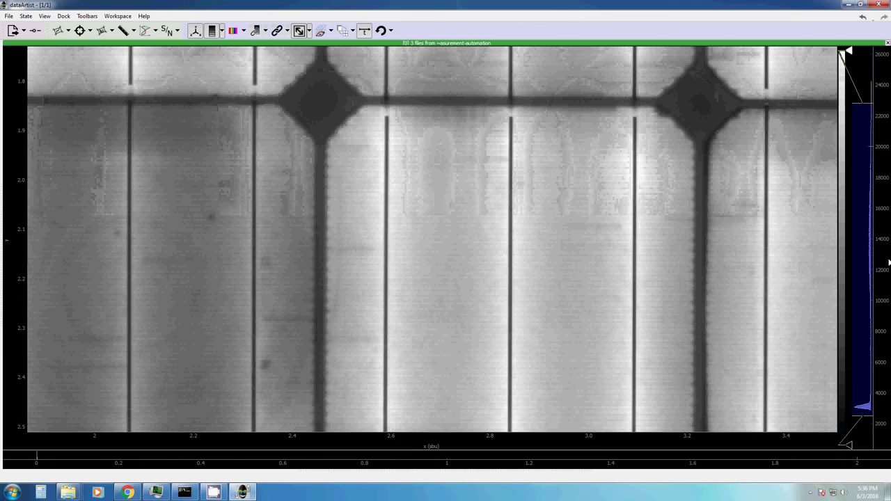